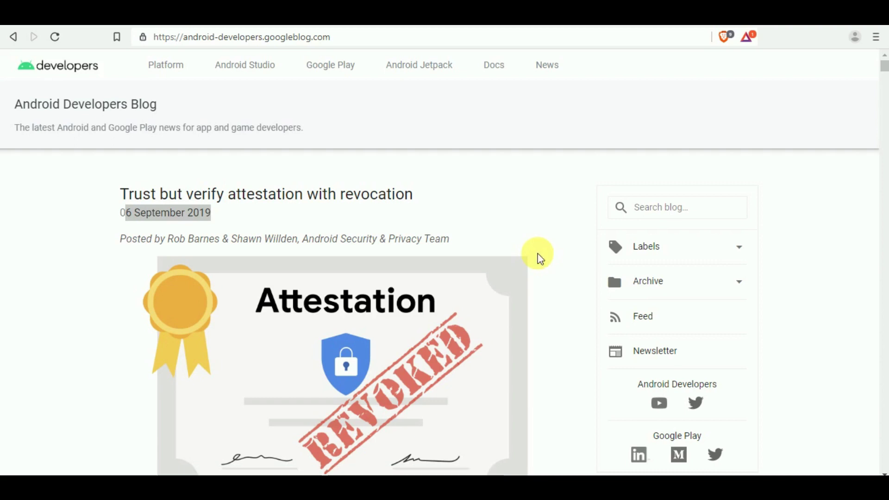
scroll(383, 320, "down", 3)
scroll(386, 323, "up", 3)
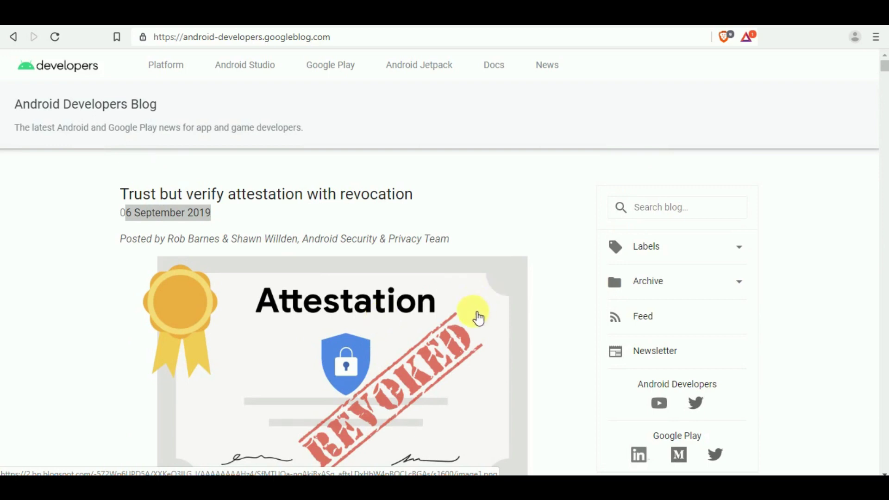
scroll(466, 348, "down", 5)
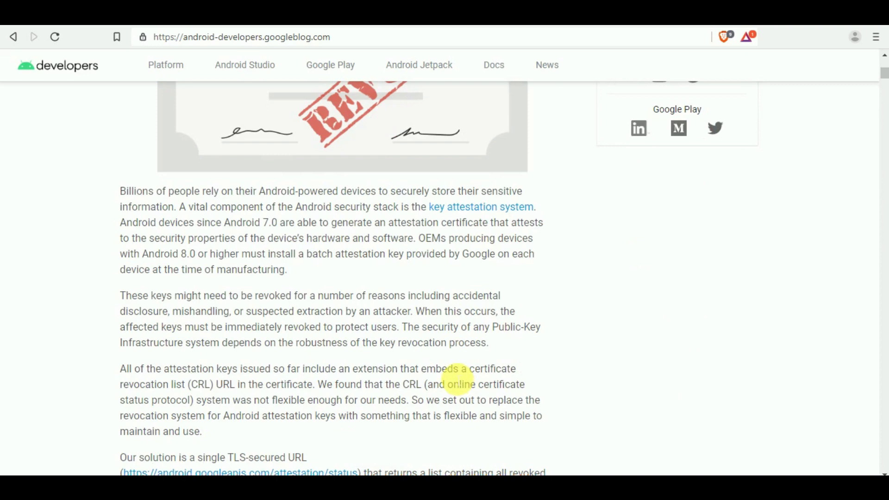
scroll(460, 397, "down", 3)
scroll(473, 388, "up", 4)
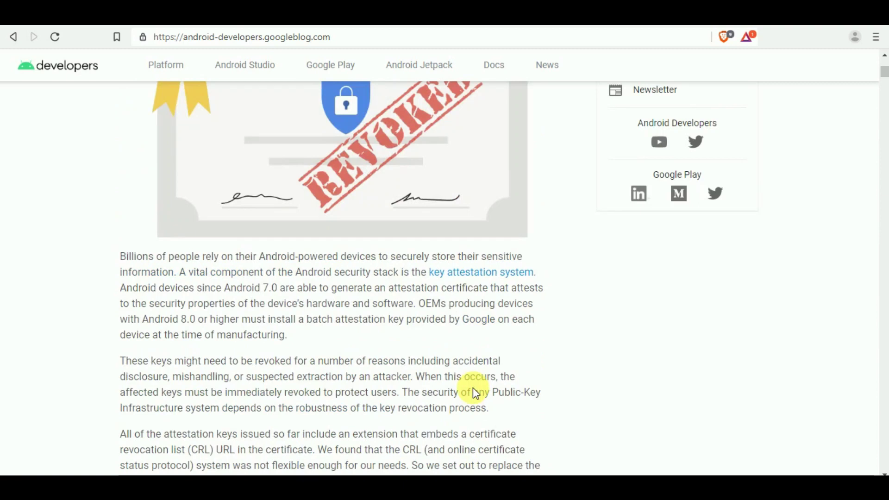
scroll(602, 300, "up", 2)
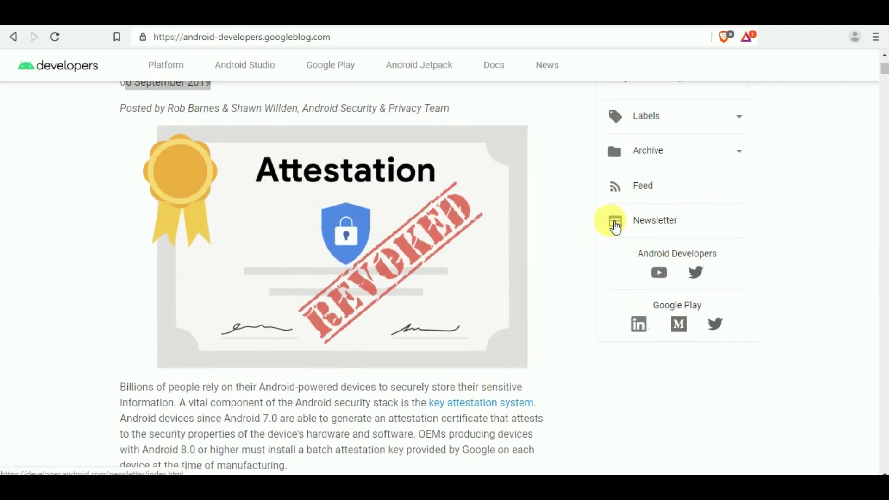
scroll(479, 264, "down", 2)
scroll(437, 285, "up", 4)
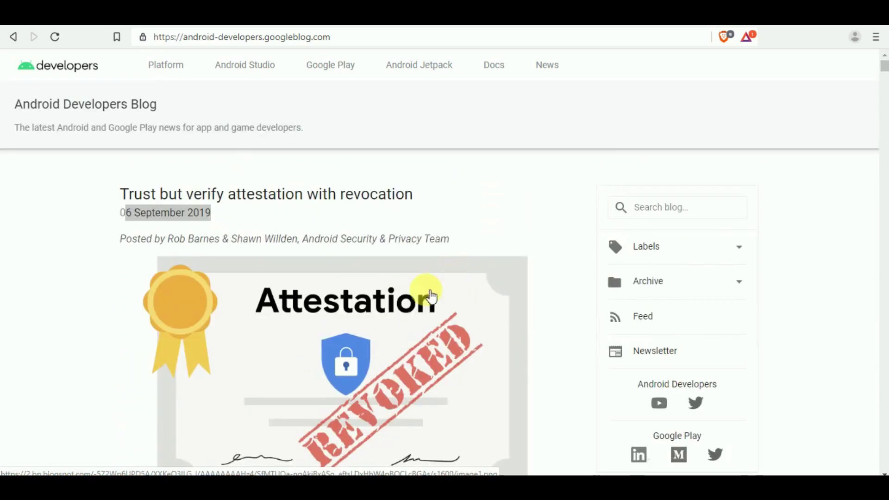
scroll(408, 304, "down", 4)
scroll(408, 308, "down", 3)
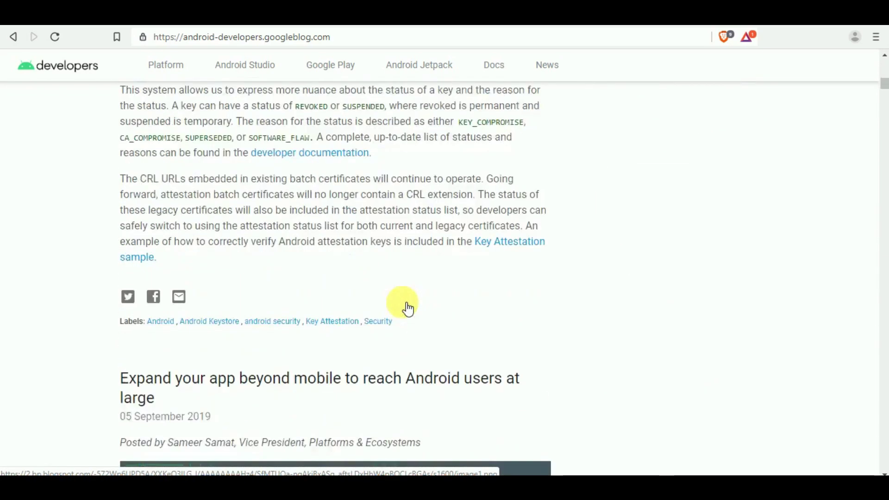
scroll(408, 307, "down", 5)
scroll(408, 307, "down", 2)
scroll(408, 307, "down", 4)
scroll(408, 307, "up", 4)
scroll(406, 306, "up", 5)
scroll(375, 292, "up", 5)
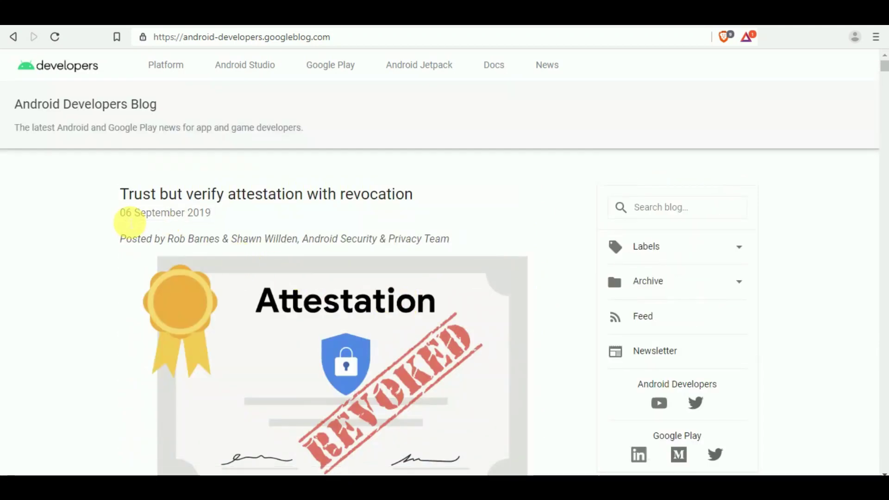
Step: Select the post's date line and the 'Welcoming Android 10!' title in the blog
double_click(127, 213)
left_click(128, 214)
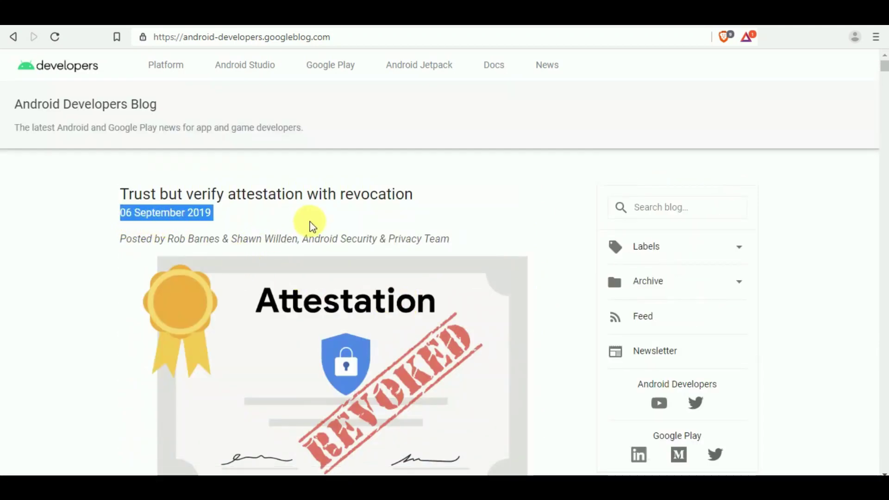
scroll(356, 227, "down", 5)
scroll(356, 226, "down", 5)
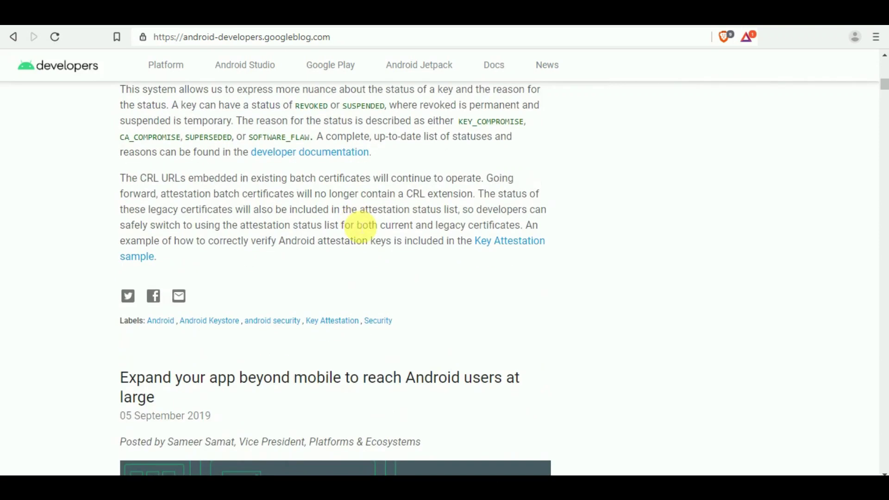
scroll(357, 227, "down", 1)
scroll(356, 226, "down", 2)
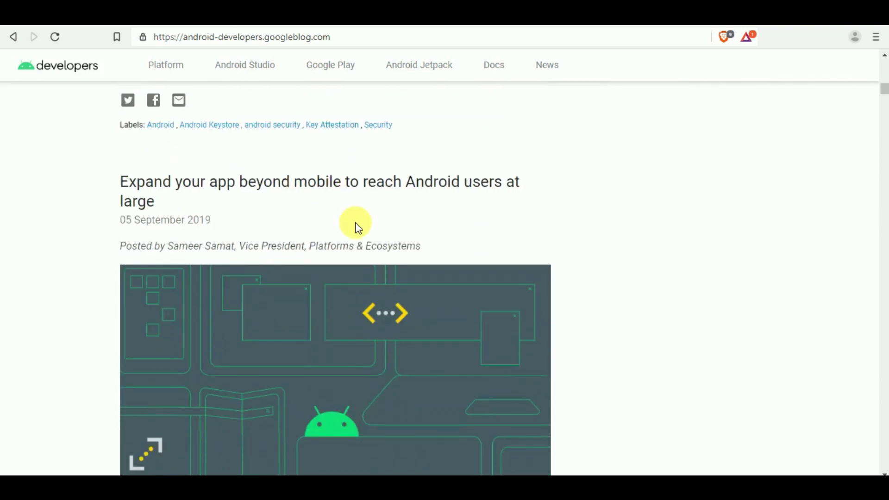
scroll(354, 226, "down", 5)
scroll(355, 226, "down", 5)
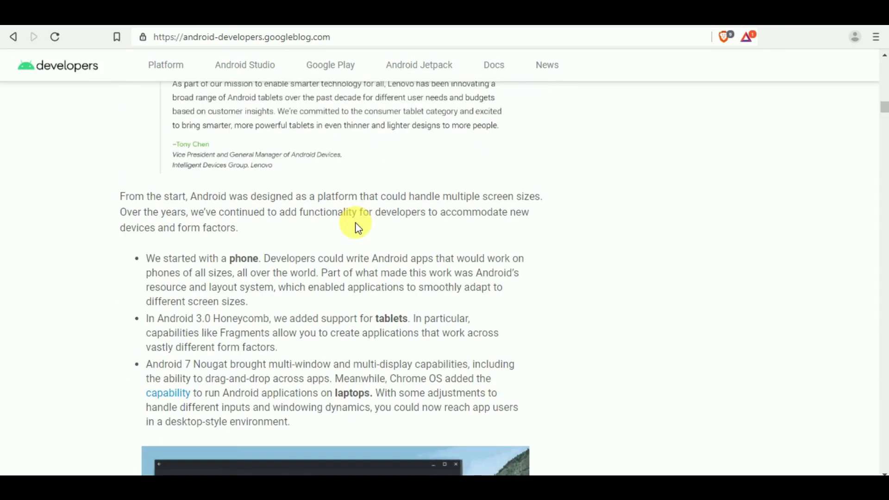
scroll(355, 226, "down", 5)
scroll(355, 226, "down", 5)
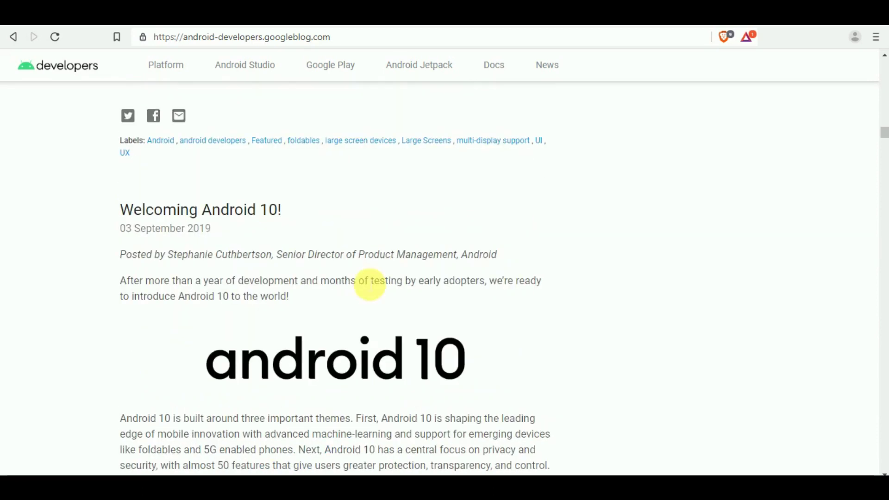
mouse_move(121, 209)
left_mouse_down()
mouse_move(254, 223)
mouse_move(256, 235)
left_mouse_up()
scroll(389, 264, "down", 5)
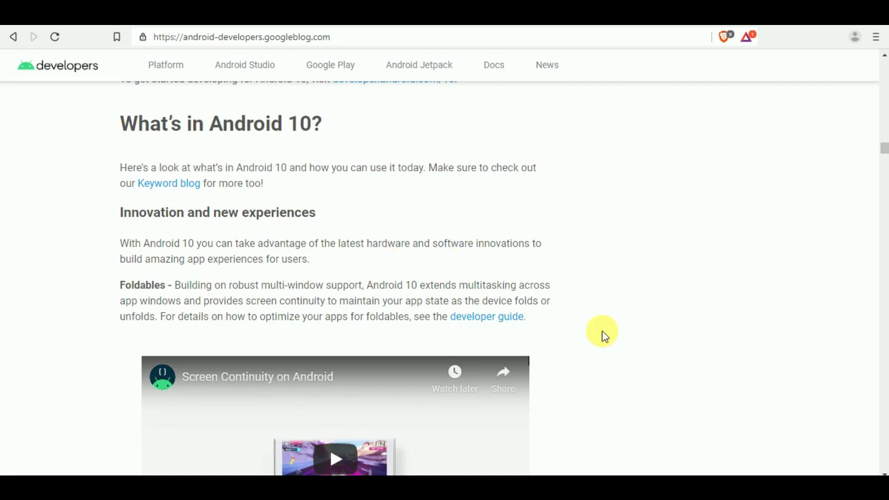
scroll(602, 334, "up", 5)
scroll(603, 331, "down", 10)
scroll(512, 407, "up", 5)
scroll(512, 407, "up", 3)
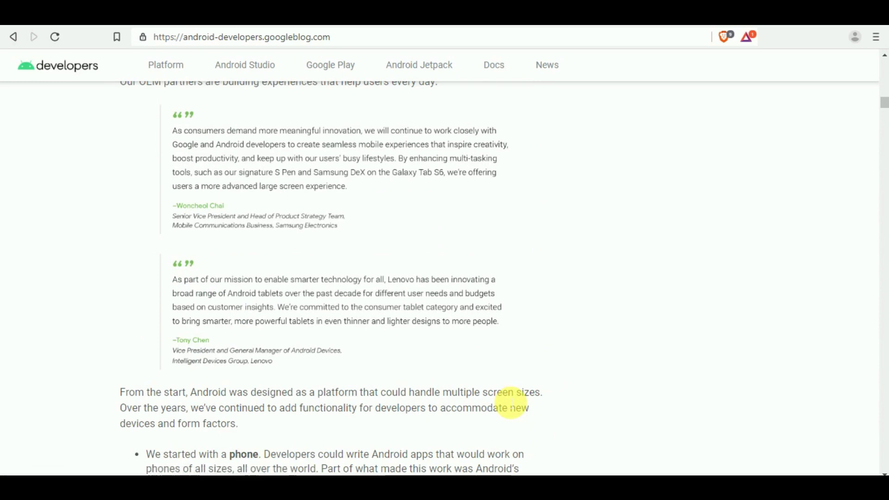
scroll(549, 271, "up", 5)
scroll(550, 271, "up", 3)
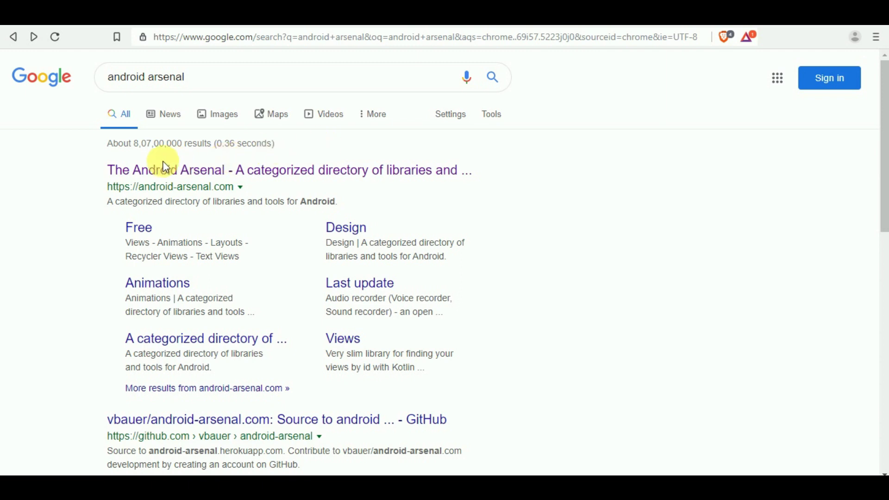
Step: Open the Android Arsenal site from the results and reload its developer portal page
left_click(149, 172)
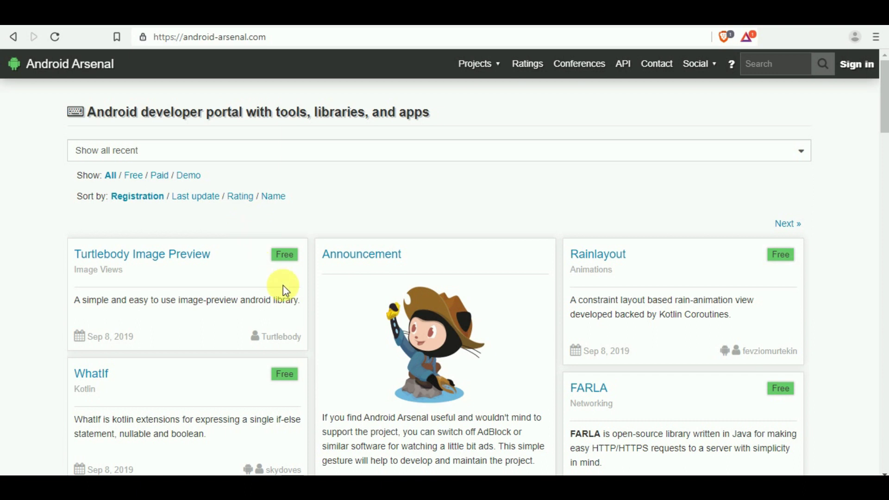
scroll(283, 293, "down", 2)
scroll(512, 318, "down", 5)
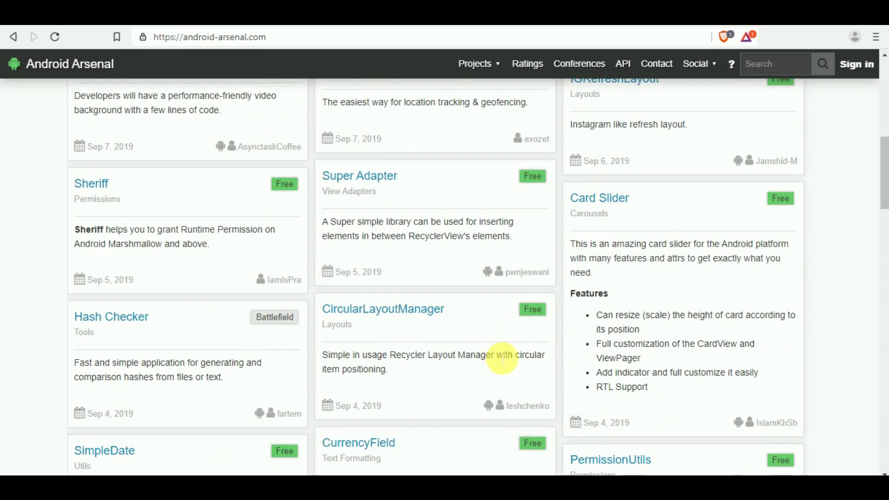
scroll(497, 357, "up", 4)
scroll(497, 354, "up", 3)
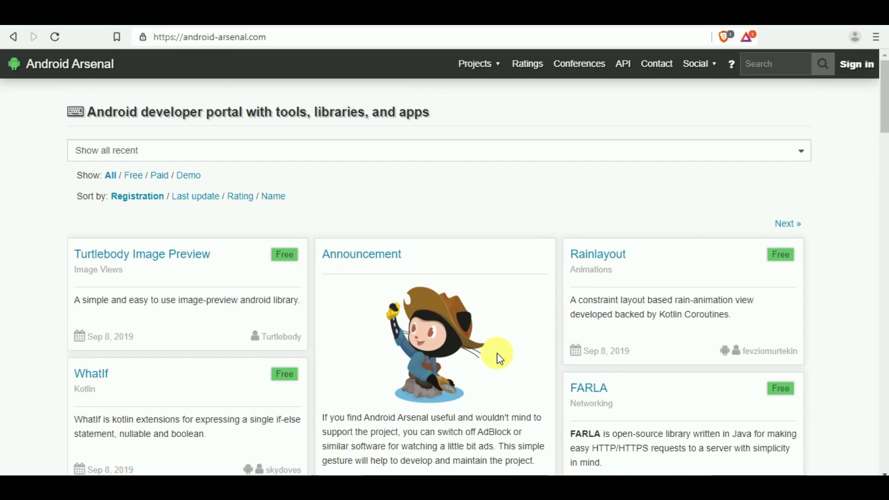
scroll(497, 353, "down", 3)
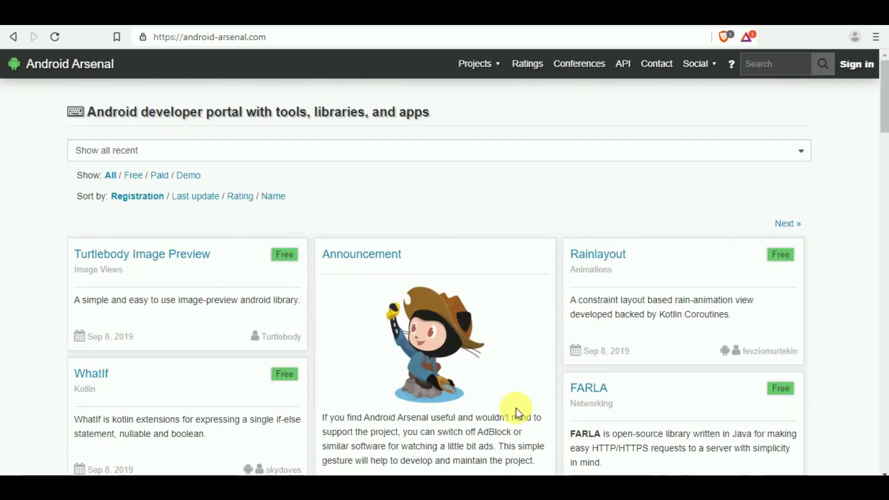
scroll(516, 408, "down", 4)
scroll(517, 408, "down", 3)
scroll(516, 408, "down", 1)
scroll(516, 408, "up", 5)
scroll(517, 407, "up", 3)
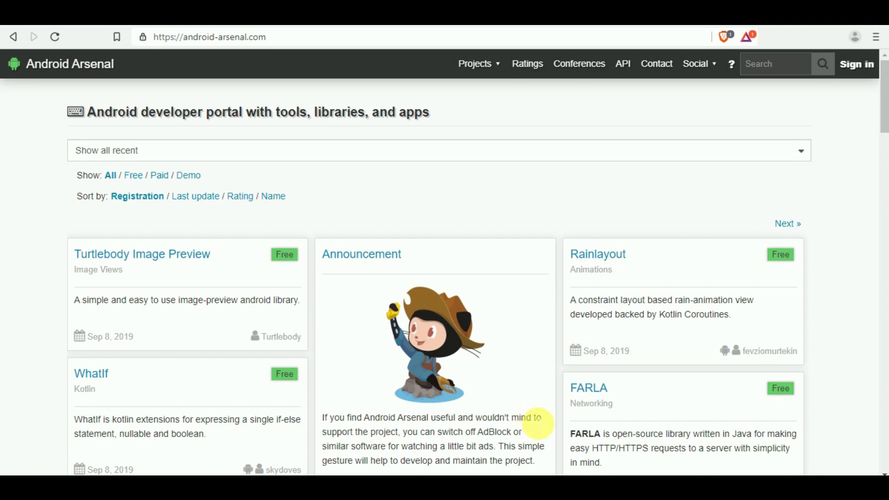
scroll(537, 406, "down", 1)
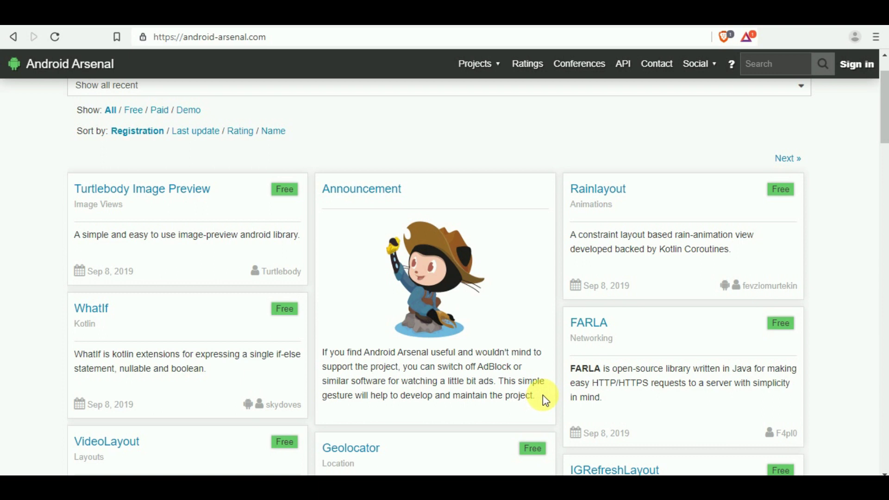
scroll(542, 396, "down", 1)
scroll(542, 395, "down", 1)
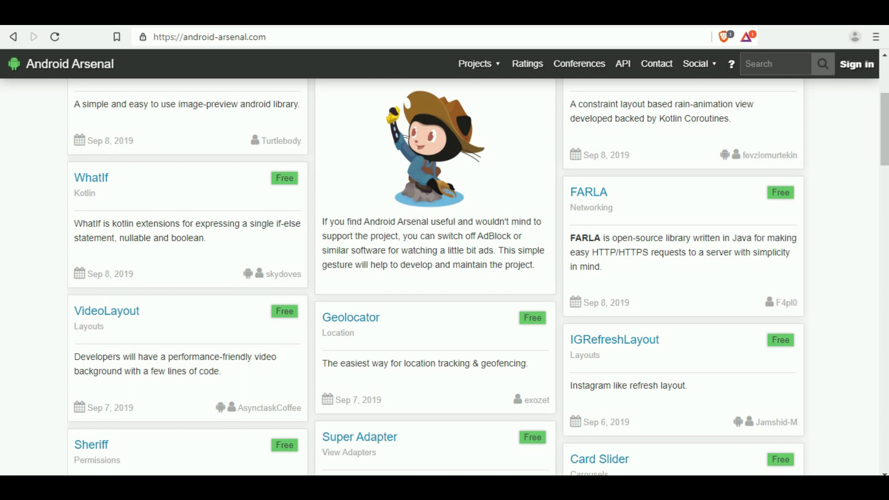
scroll(493, 417, "down", 4)
scroll(498, 423, "up", 4)
key("alt+Left")
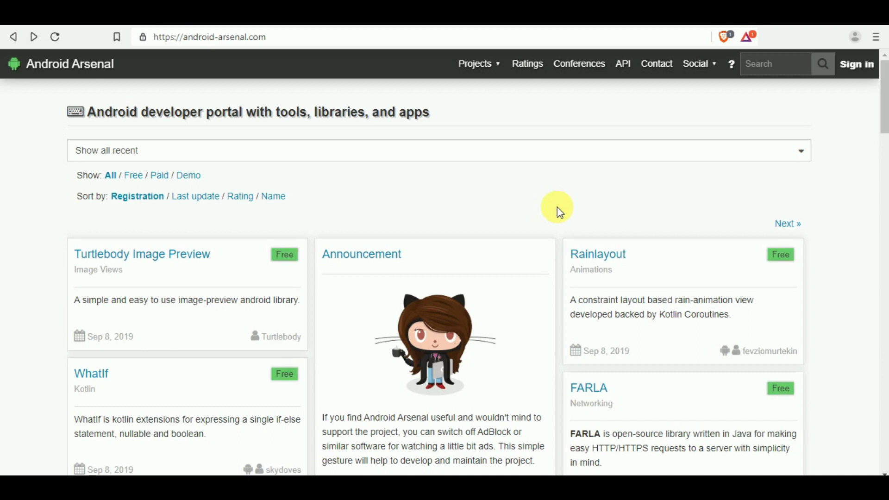
Step: Search Android Arsenal for 'bubble bottom tab bar' and open the BubbleTabBar library details
left_click(254, 37)
left_click(765, 67)
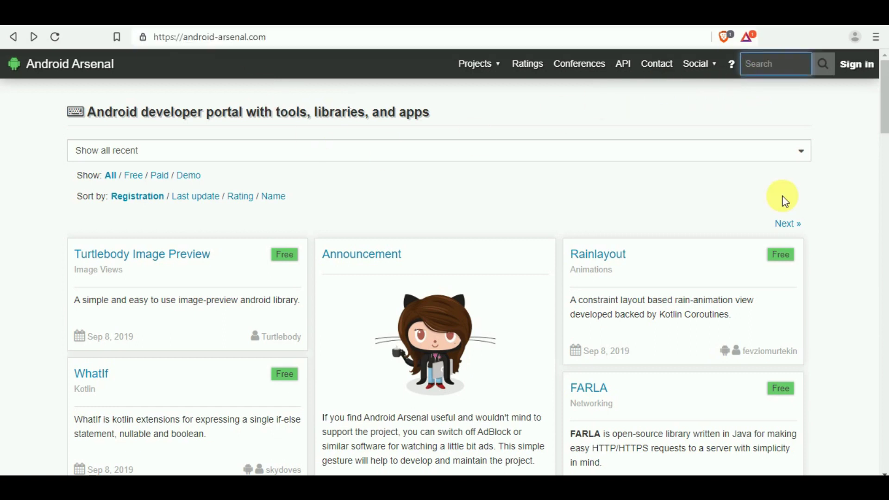
type("bubble")
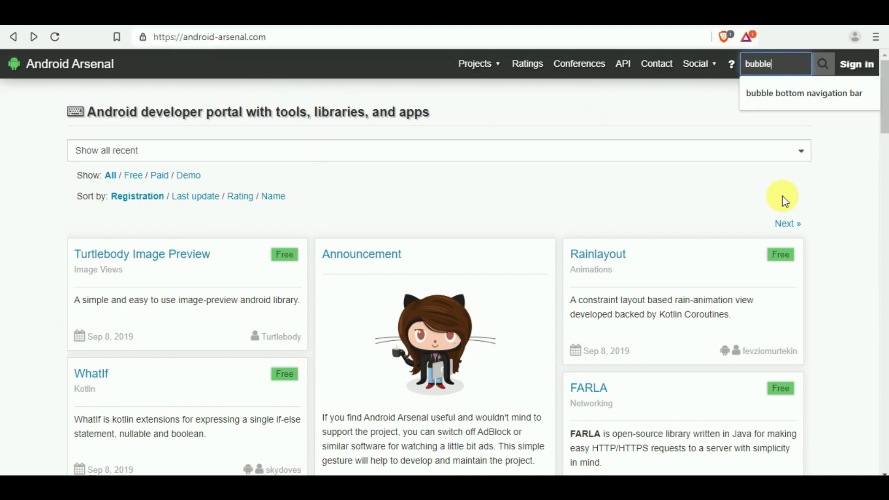
type(" bottom tab bar")
key("Return")
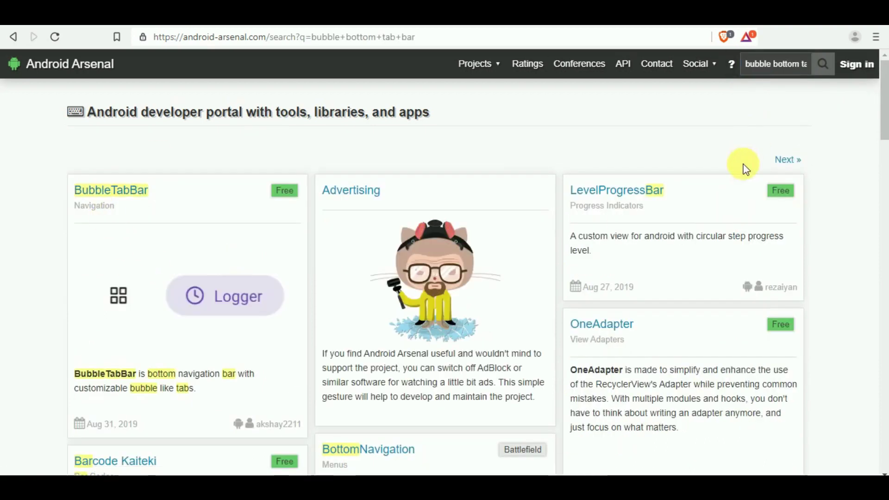
scroll(615, 183, "down", 2)
scroll(533, 294, "down", 2)
scroll(524, 278, "down", 4)
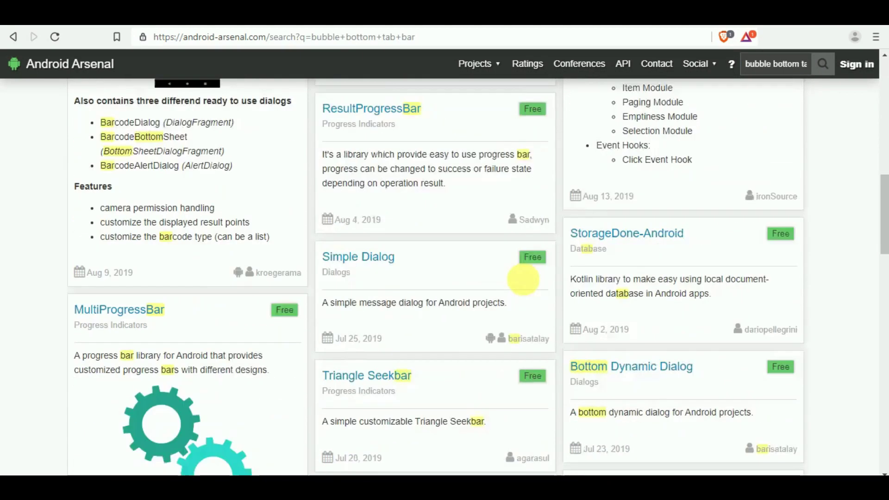
scroll(524, 278, "down", 1)
scroll(530, 279, "up", 5)
scroll(254, 223, "up", 4)
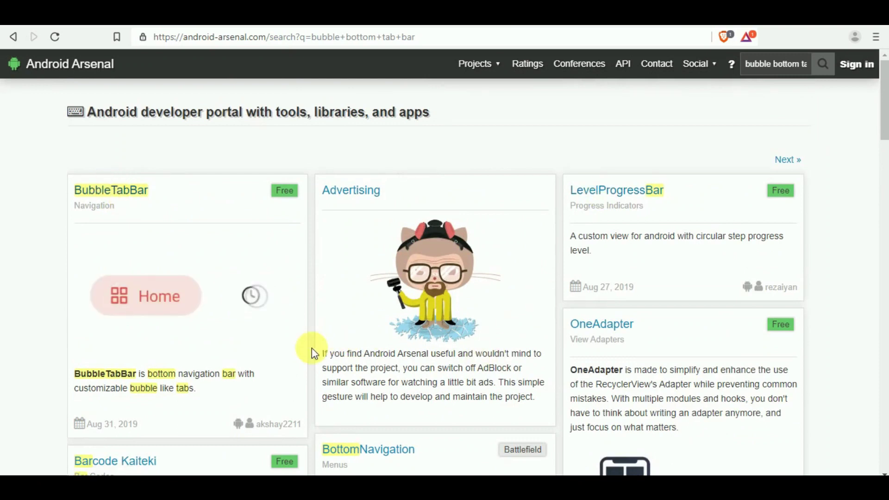
scroll(311, 353, "down", 1)
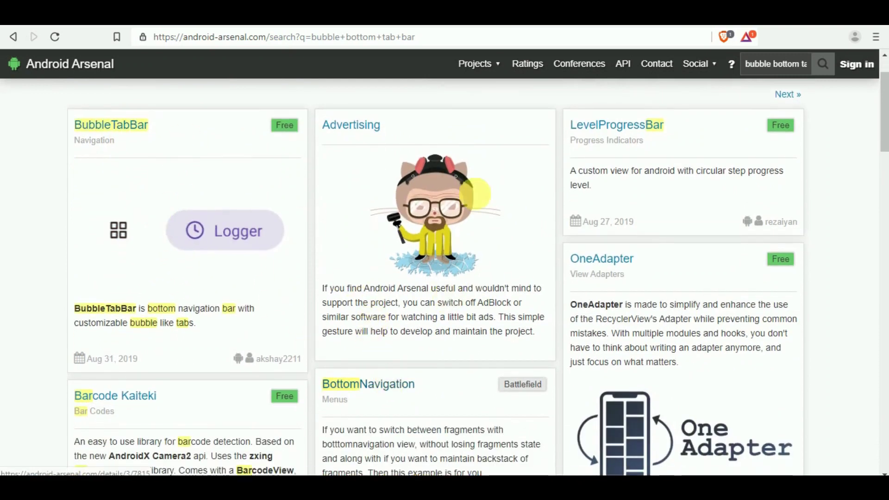
left_click(278, 222)
scroll(195, 175, "down", 1)
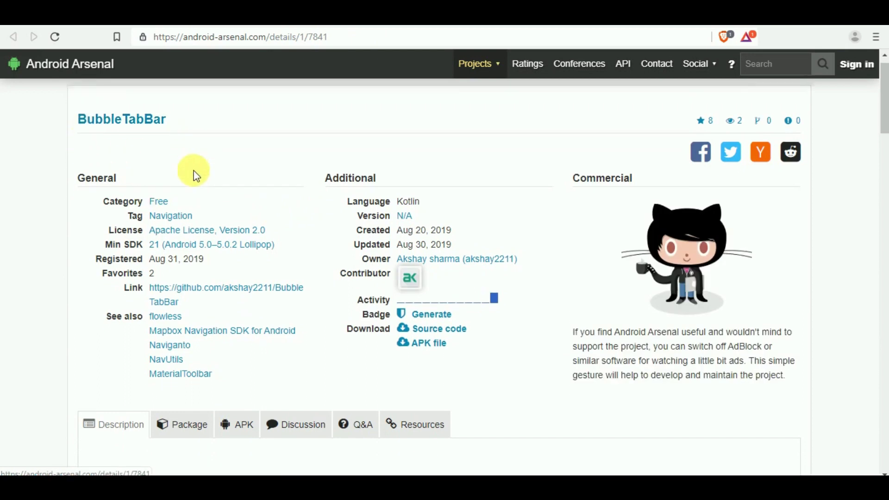
scroll(194, 174, "down", 2)
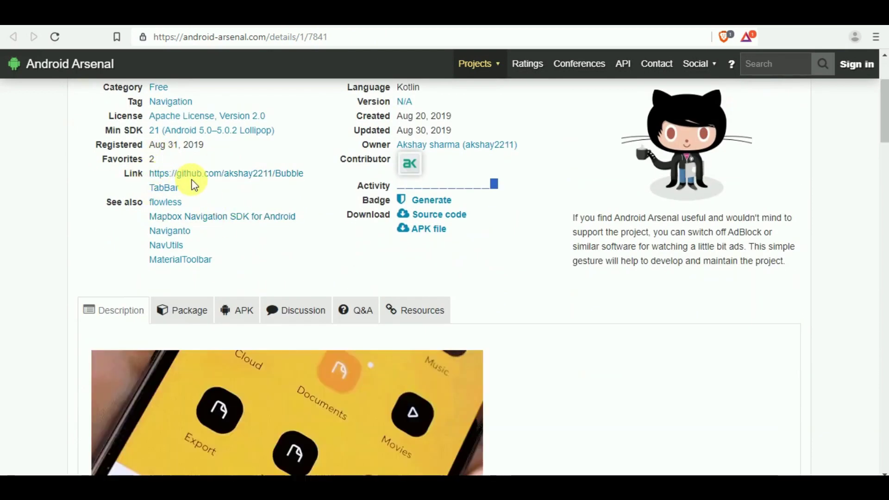
scroll(193, 185, "up", 2)
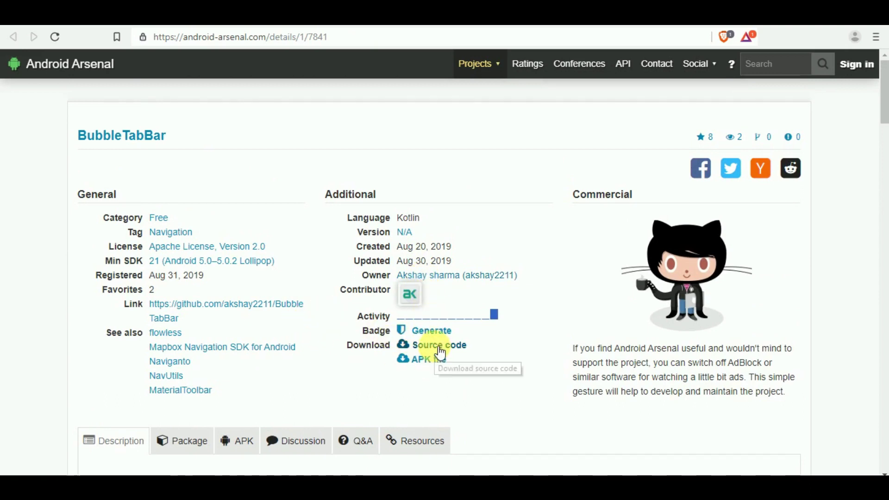
scroll(429, 364, "down", 1)
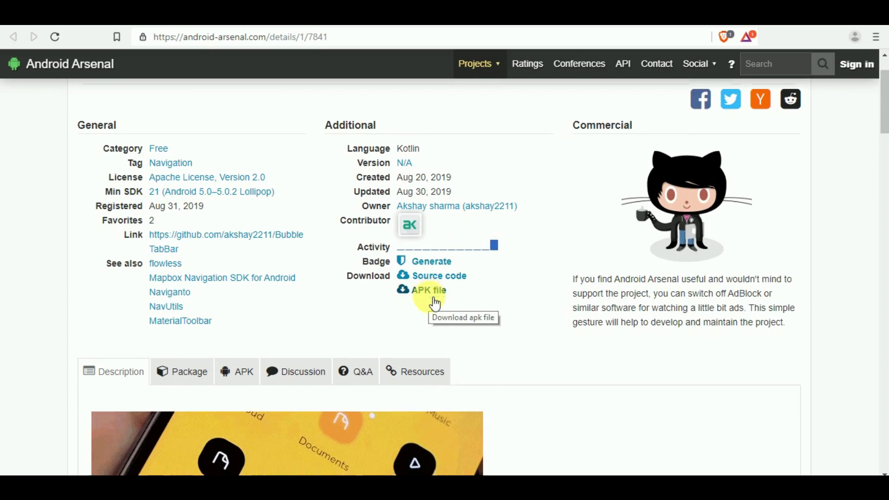
scroll(625, 323, "down", 3)
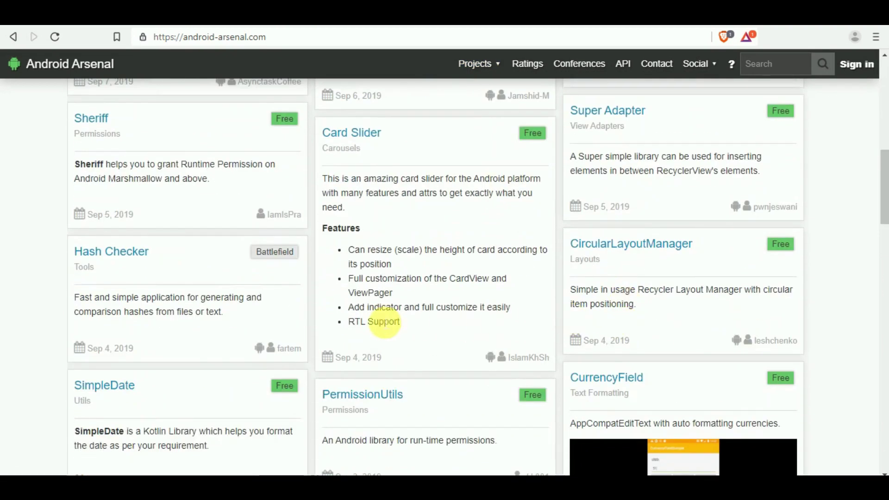
scroll(389, 316, "down", 4)
scroll(389, 308, "down", 1)
scroll(388, 307, "down", 2)
scroll(388, 307, "down", 2)
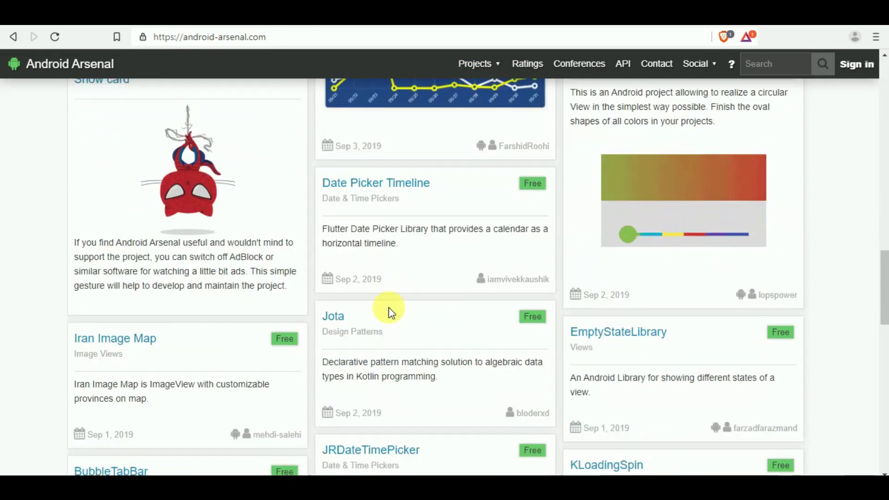
scroll(395, 305, "up", 1)
scroll(394, 306, "up", 5)
scroll(394, 305, "up", 4)
scroll(394, 304, "up", 5)
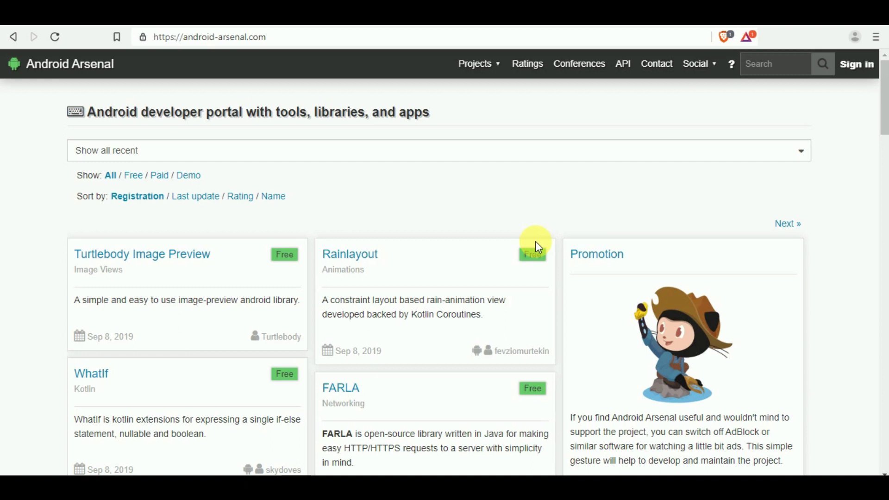
scroll(561, 237, "down", 1)
scroll(562, 237, "down", 2)
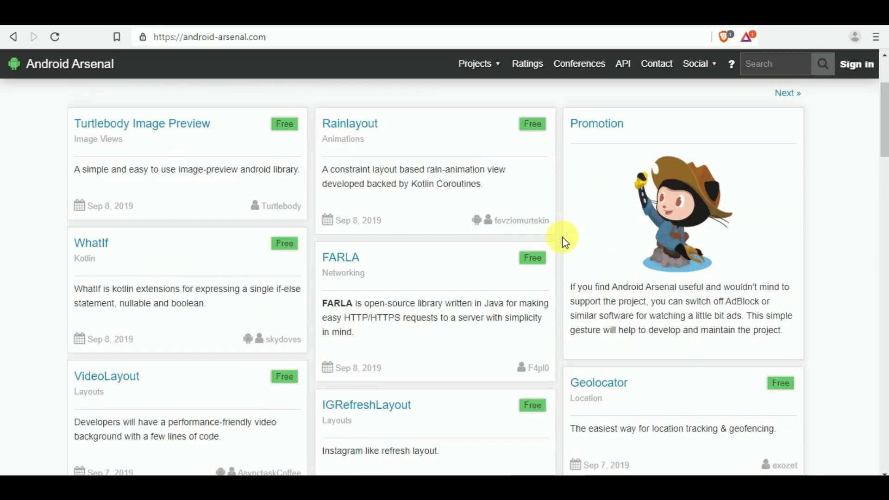
scroll(562, 237, "down", 2)
scroll(562, 237, "down", 4)
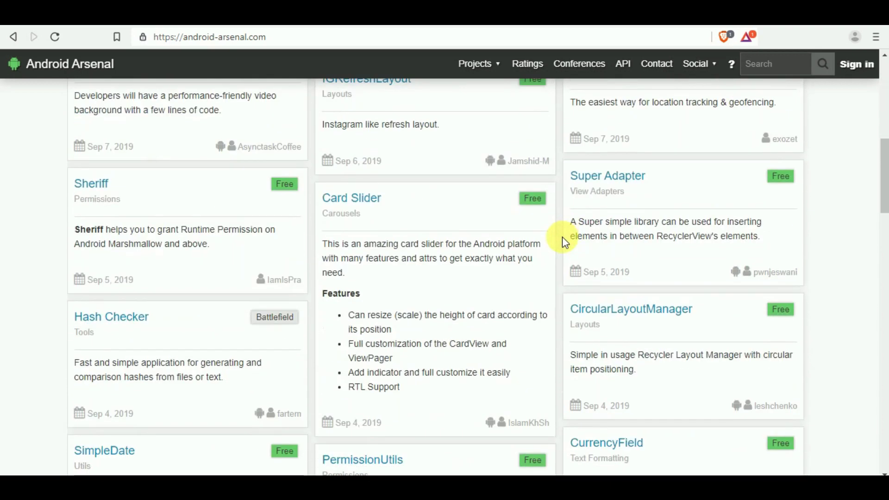
scroll(562, 237, "up", 3)
scroll(563, 236, "up", 5)
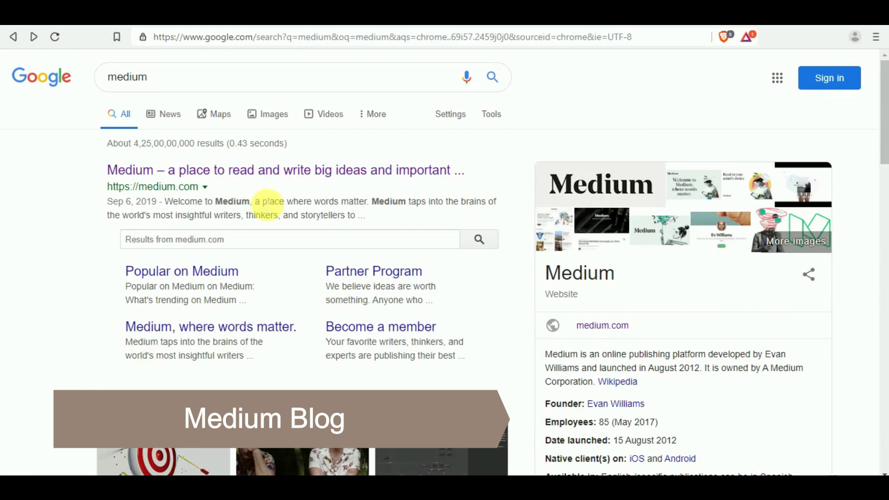
Step: Open Medium, view 'How to Be a Good Senior Developer', return home and start a search
left_click(269, 169)
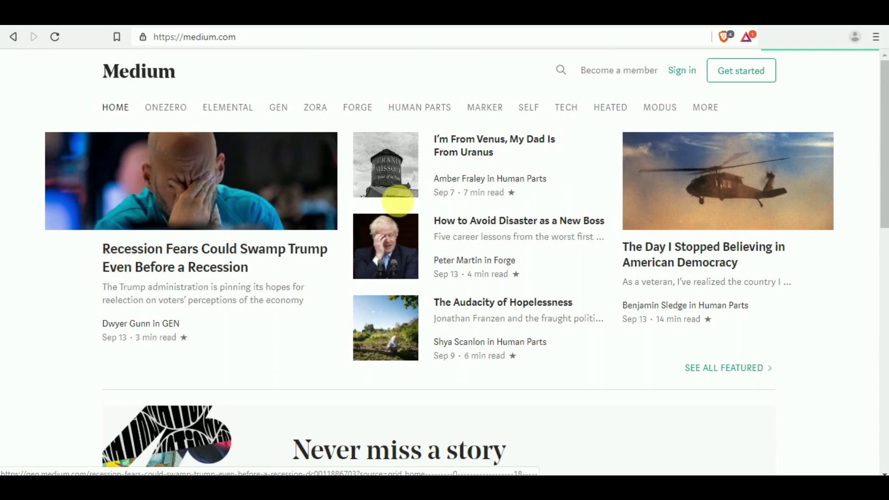
scroll(576, 274, "down", 2)
scroll(440, 250, "down", 2)
scroll(160, 193, "up", 4)
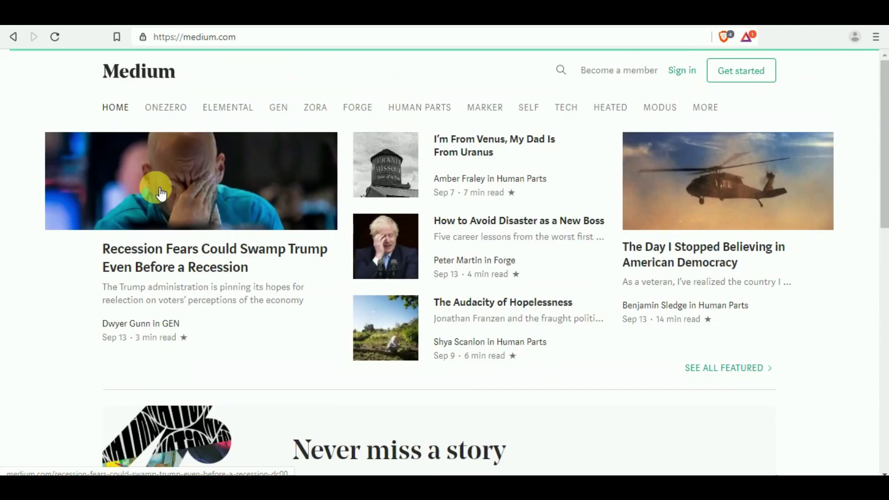
scroll(635, 248, "down", 5)
scroll(729, 258, "down", 1)
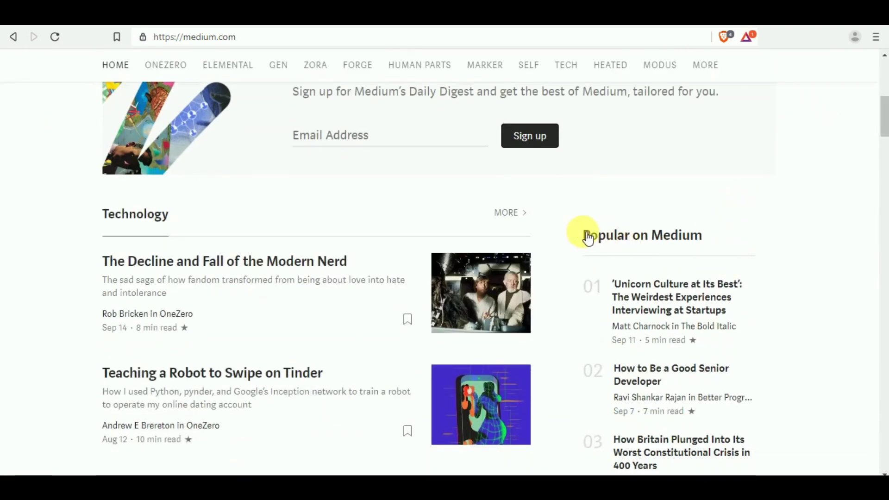
scroll(688, 274, "down", 2)
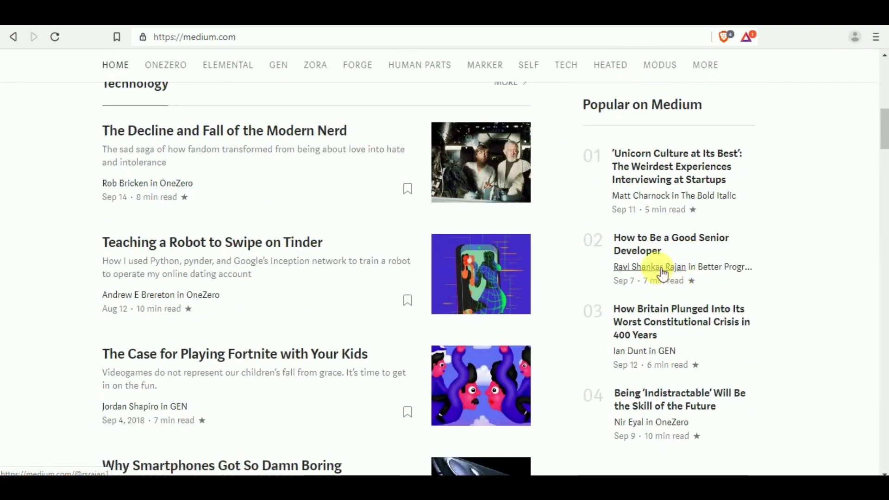
left_click(695, 243)
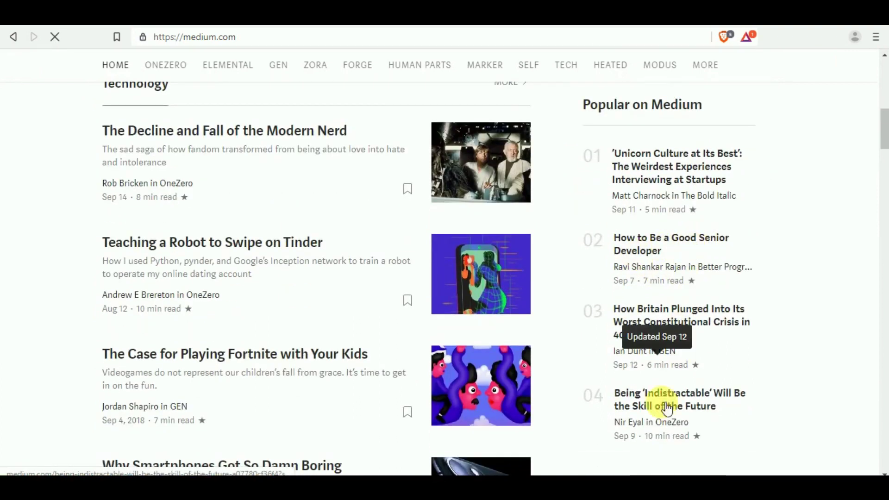
scroll(363, 248, "down", 3)
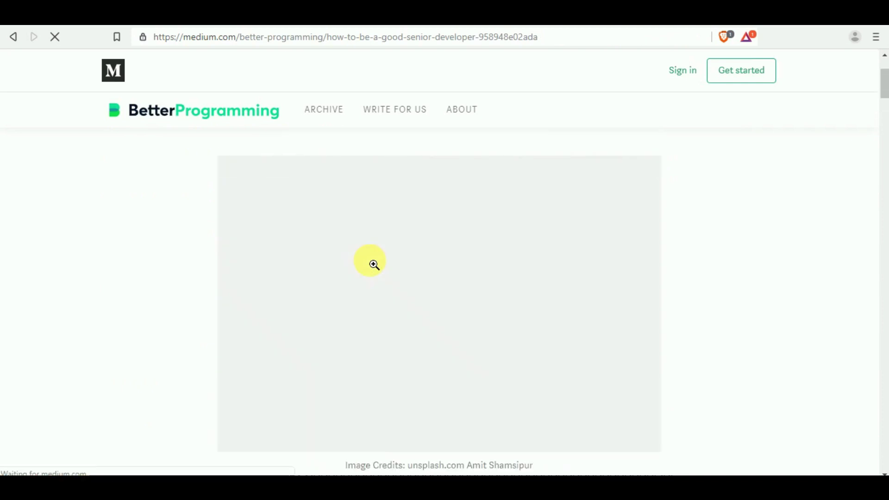
scroll(369, 258, "down", 4)
scroll(369, 257, "down", 5)
scroll(369, 258, "up", 6)
scroll(371, 260, "up", 5)
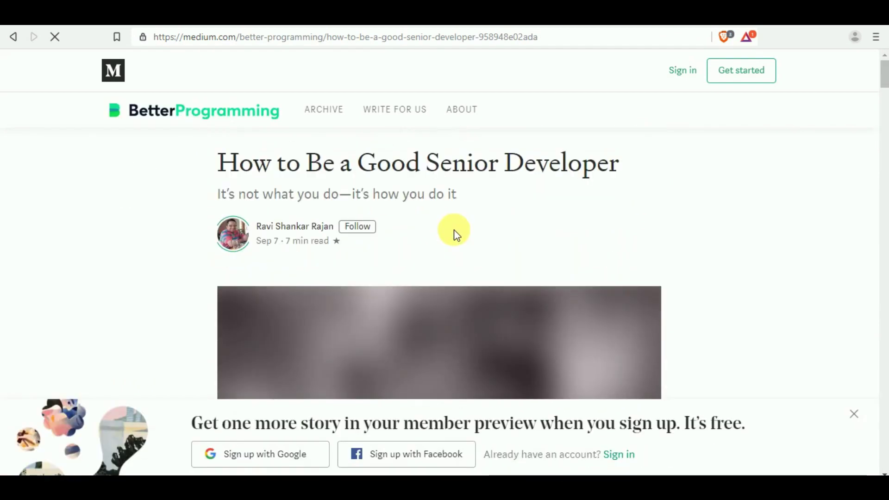
left_click(114, 73)
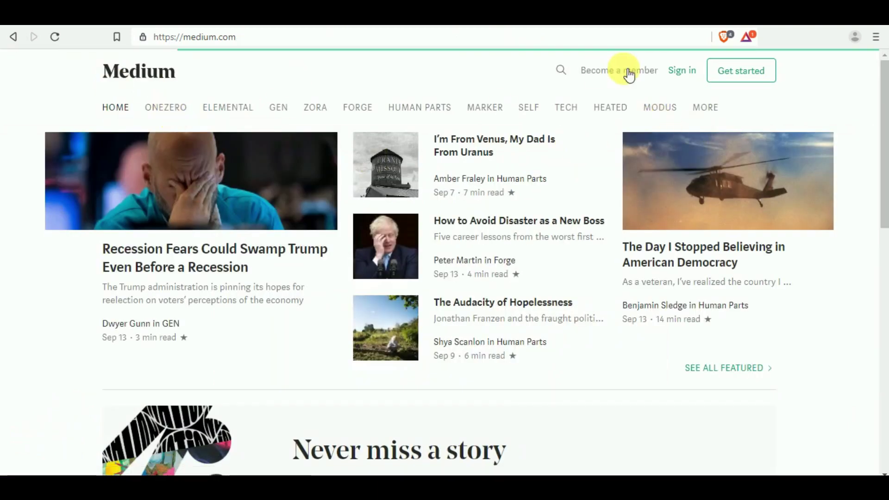
left_click(561, 70)
type("app developme")
scroll(153, 238, "down", 5)
scroll(129, 233, "down", 1)
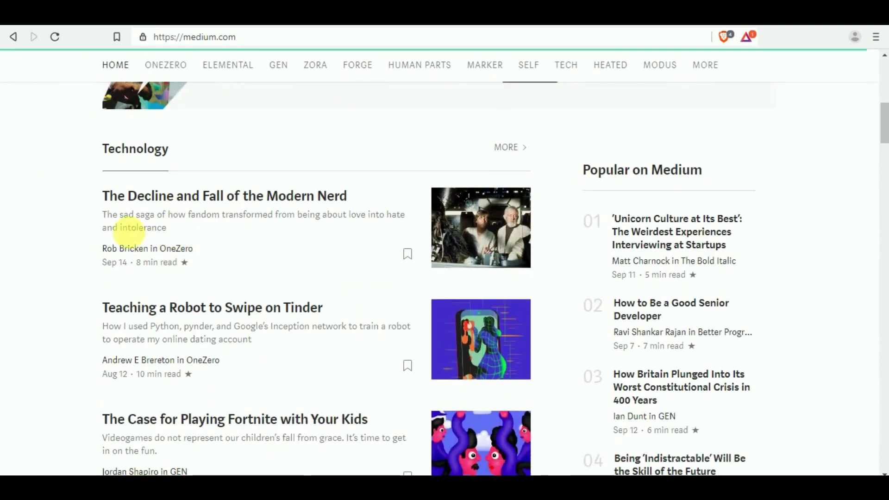
scroll(312, 324, "down", 2)
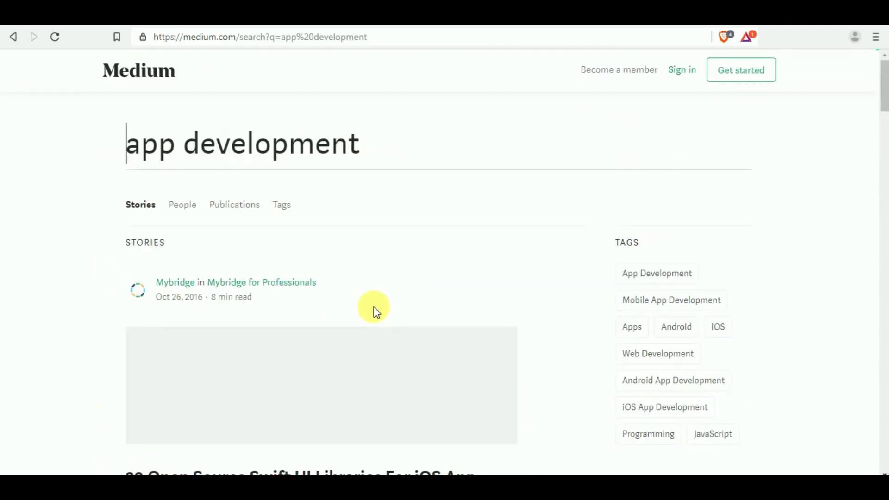
scroll(362, 271, "down", 1)
scroll(290, 241, "down", 3)
scroll(313, 224, "down", 2)
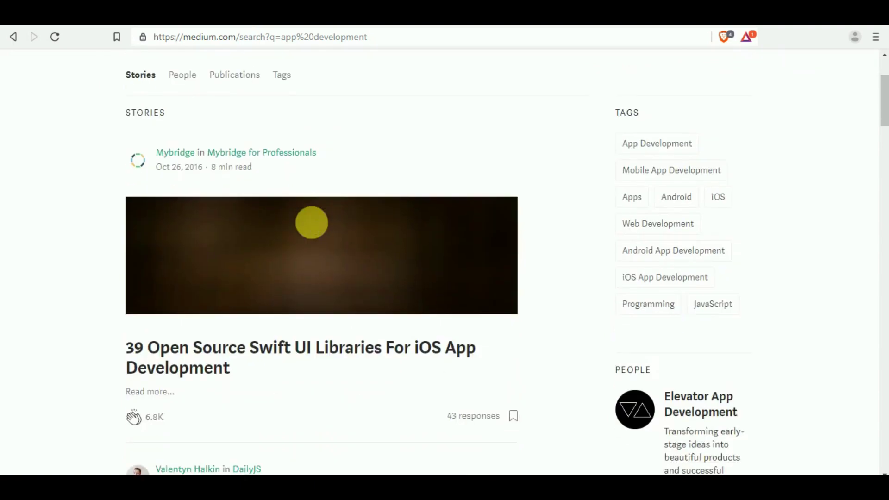
scroll(314, 228, "down", 3)
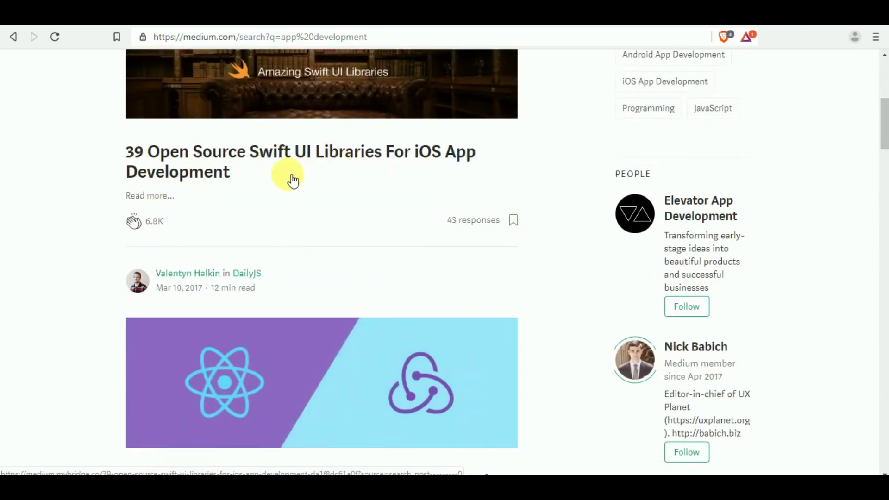
scroll(292, 185, "down", 4)
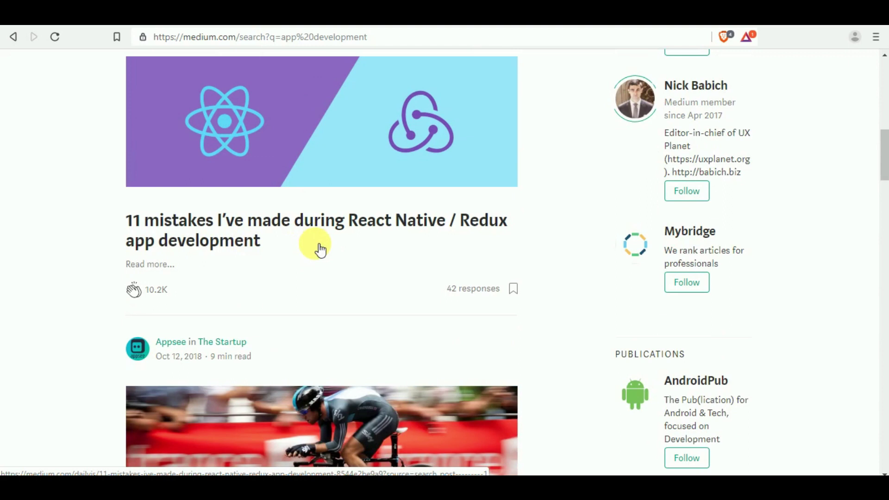
scroll(319, 249, "up", 10)
scroll(405, 293, "down", 1)
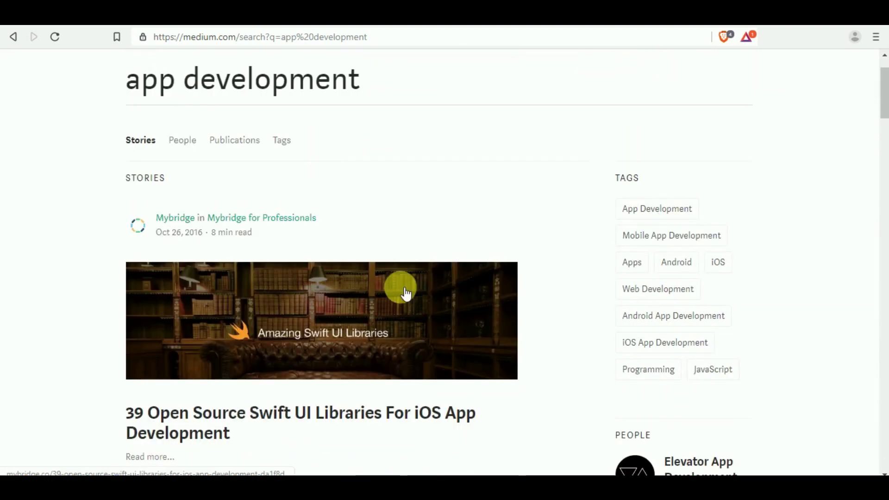
scroll(406, 293, "down", 1)
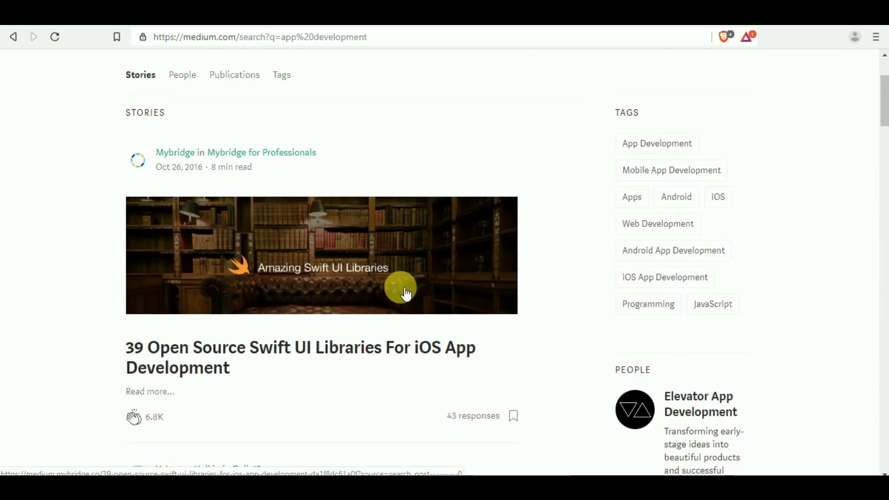
scroll(405, 294, "down", 1)
scroll(406, 293, "down", 1)
scroll(405, 293, "down", 2)
scroll(406, 293, "down", 1)
scroll(406, 293, "down", 1)
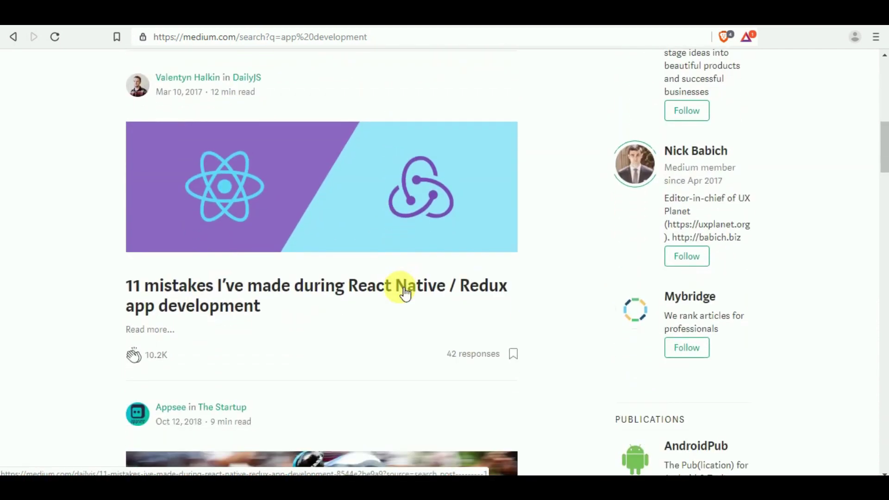
scroll(376, 295, "down", 2)
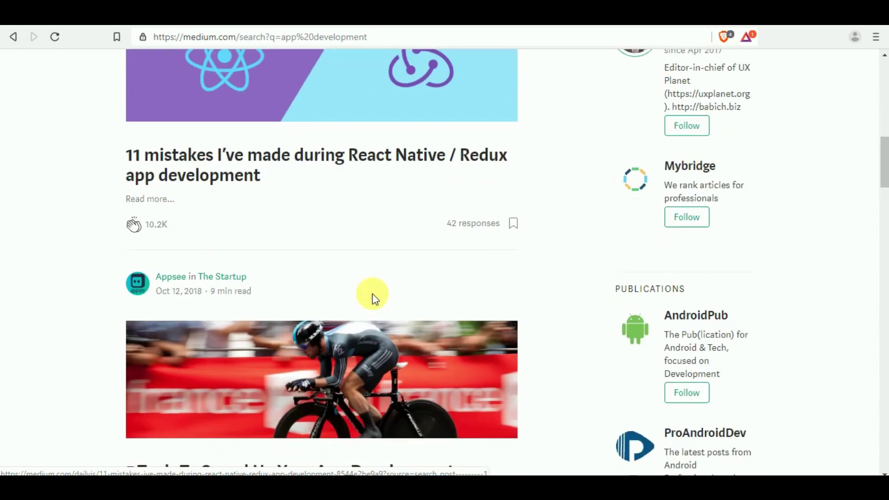
scroll(419, 277, "down", 1)
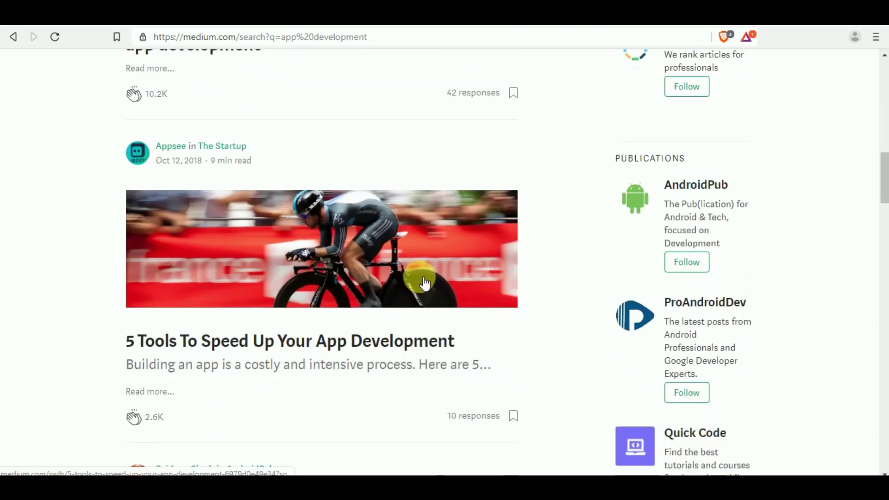
scroll(385, 349, "down", 1)
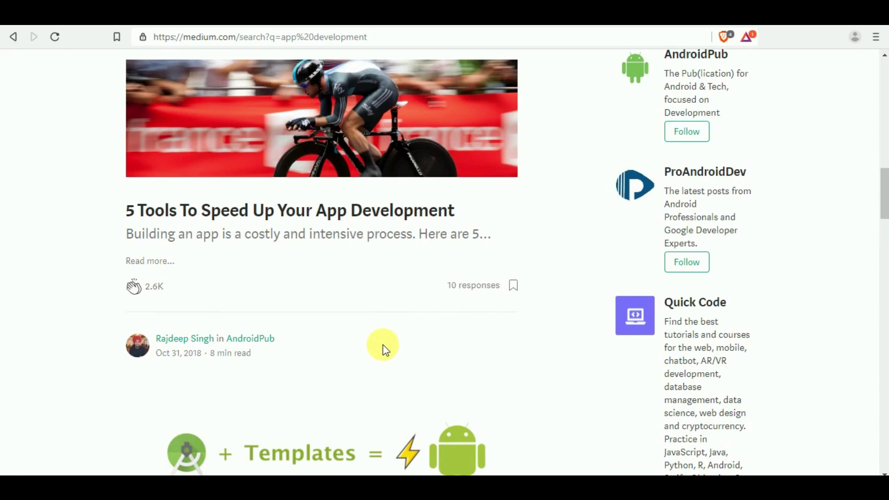
scroll(384, 349, "down", 1)
scroll(387, 350, "down", 1)
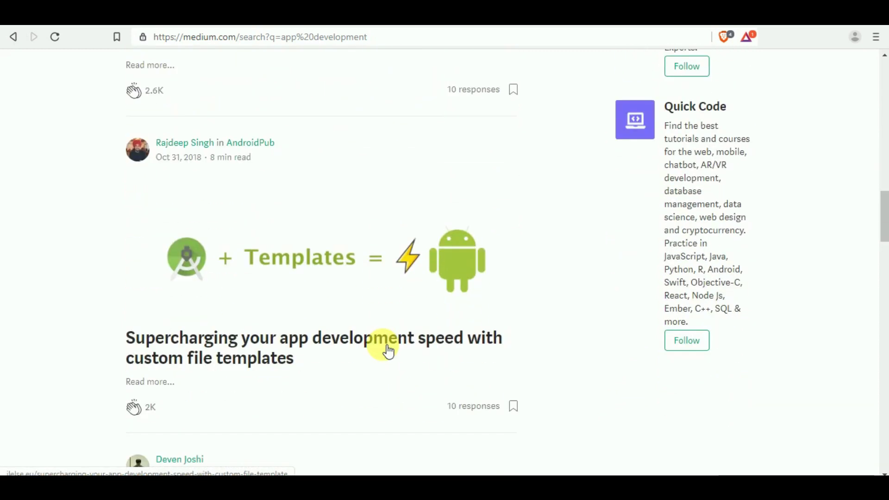
scroll(387, 349, "down", 1)
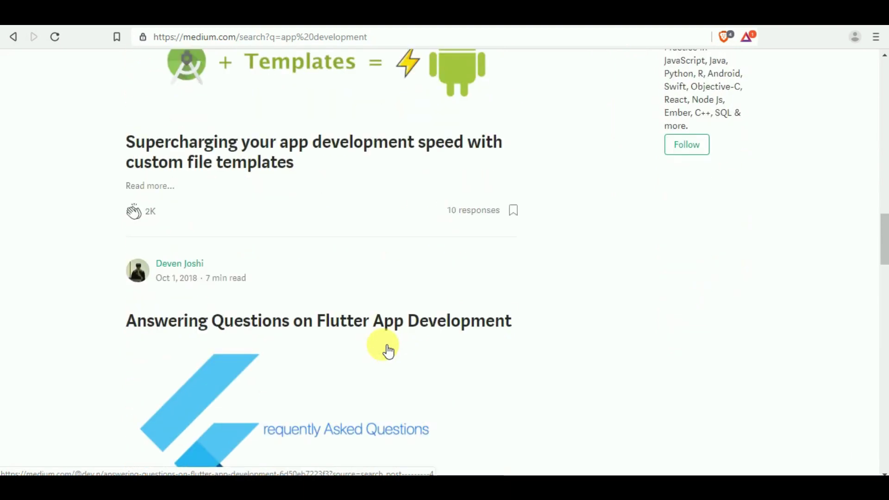
scroll(387, 350, "up", 2)
scroll(538, 296, "up", 3)
scroll(579, 147, "up", 3)
scroll(578, 147, "up", 3)
Step: Replace the Medium search with 'promoting android app' and run it
triple_click(464, 143)
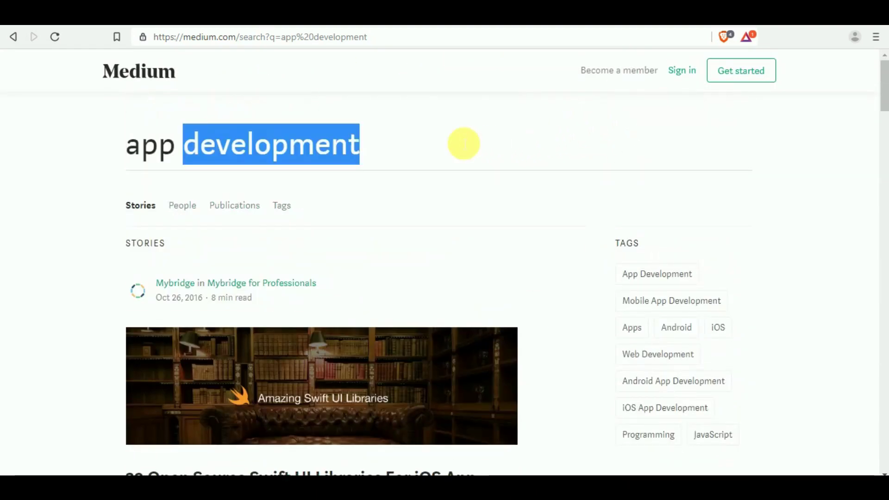
type("promot")
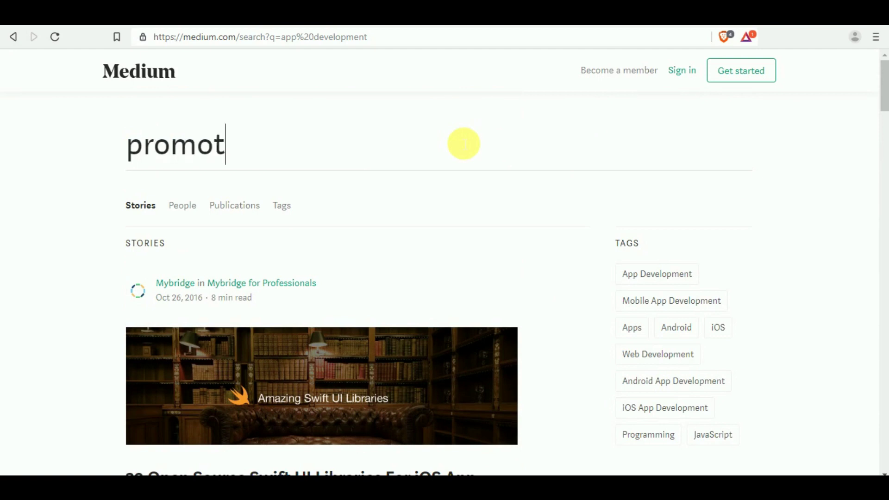
type("ing android ")
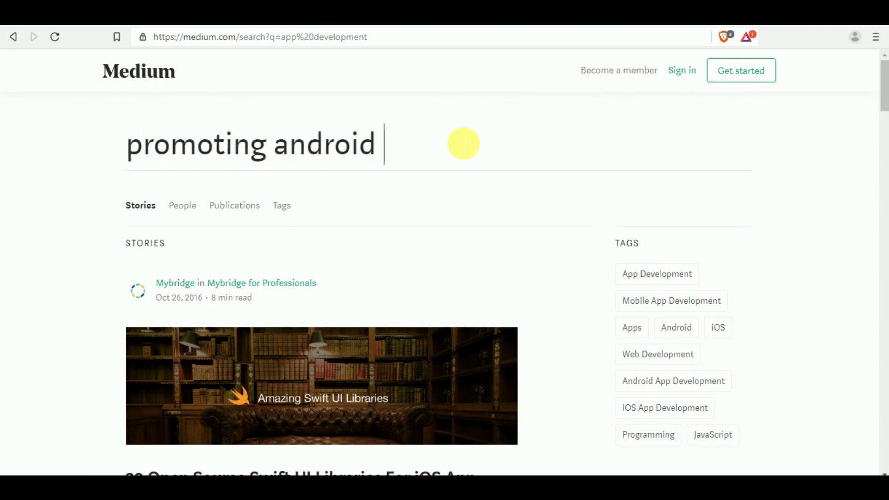
type("app")
key("Return")
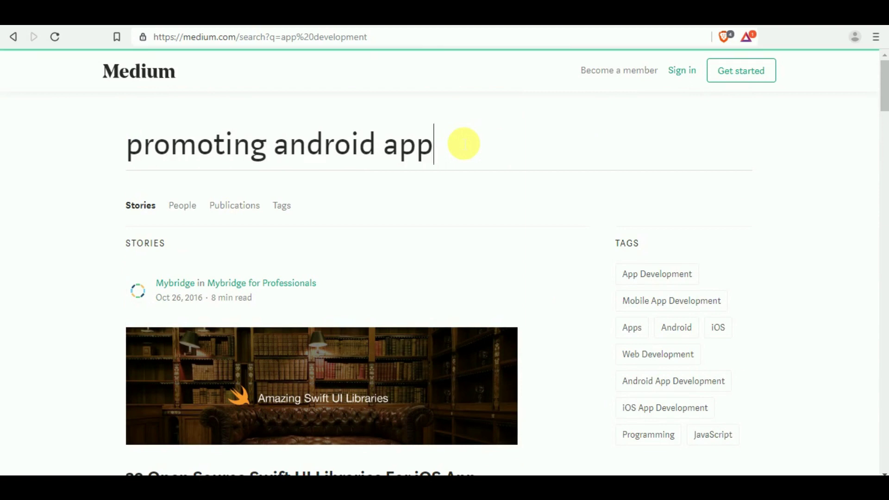
scroll(415, 200, "down", 1)
scroll(367, 238, "down", 1)
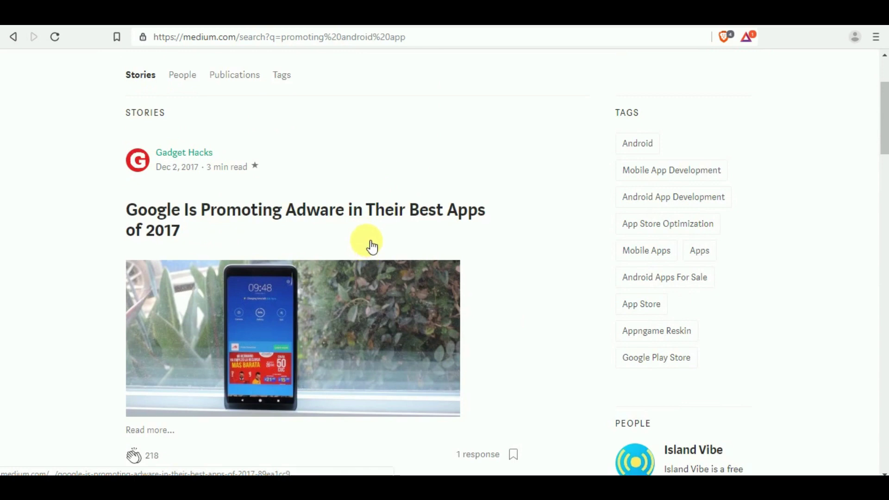
scroll(370, 250, "down", 1)
scroll(368, 243, "down", 3)
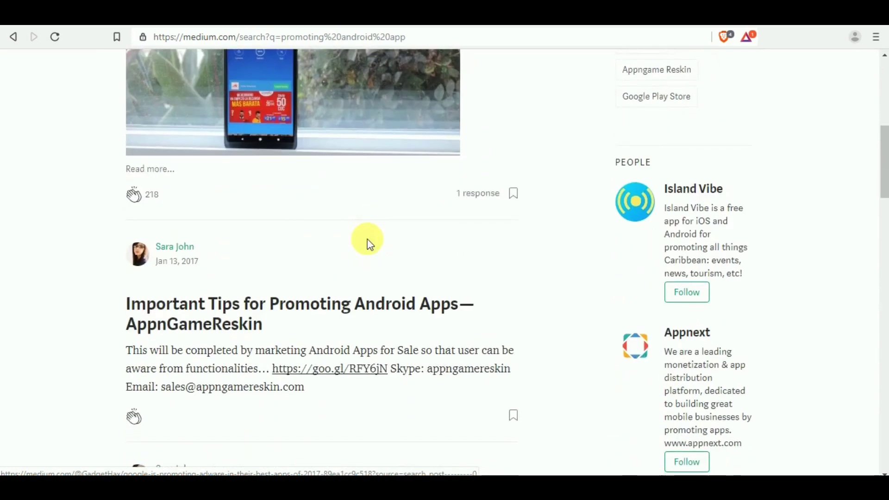
scroll(354, 239, "down", 2)
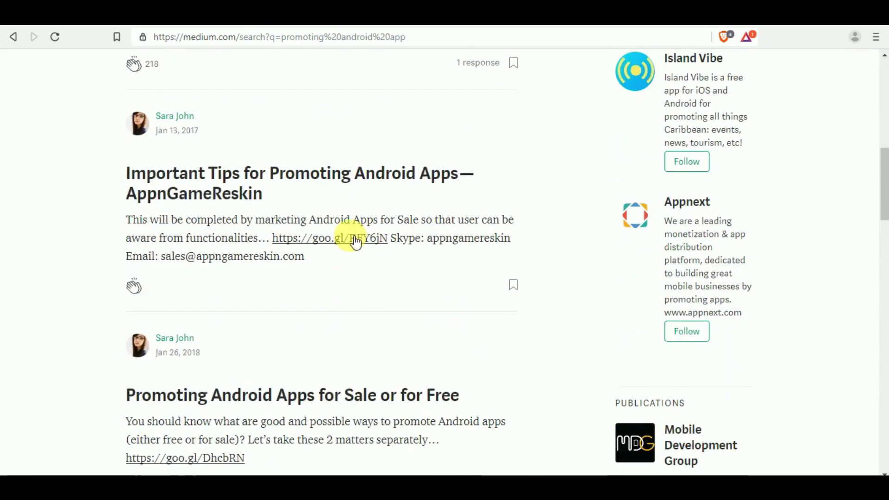
left_click(228, 191)
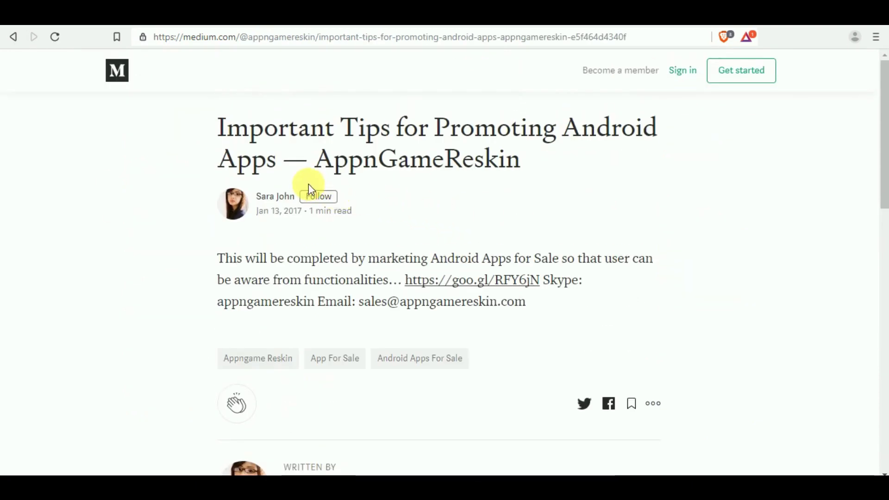
scroll(316, 215, "down", 3)
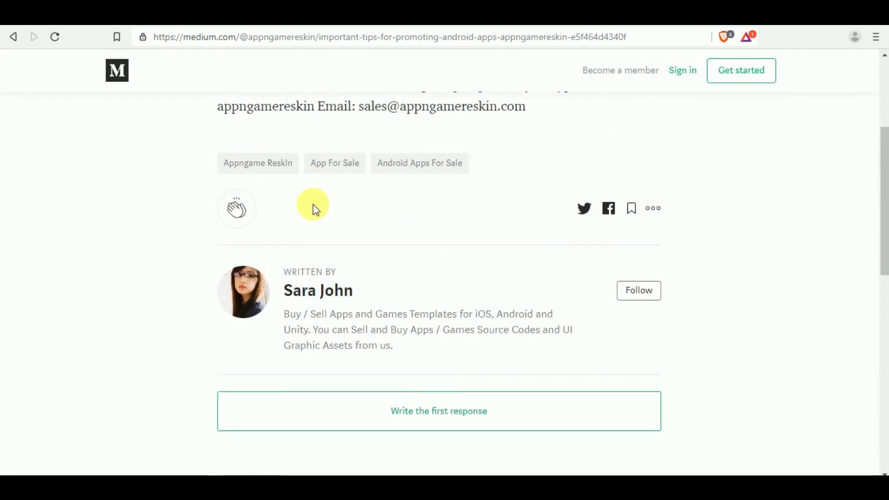
scroll(327, 233, "down", 1)
scroll(377, 269, "down", 5)
scroll(377, 270, "up", 10)
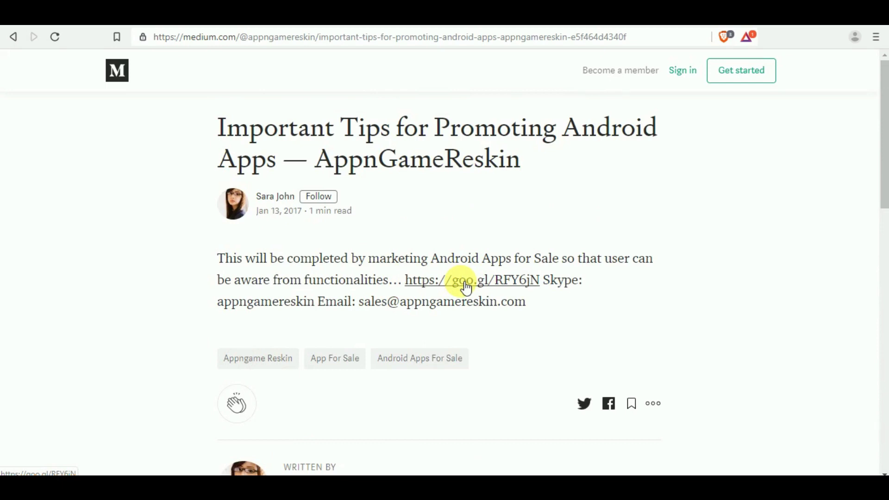
scroll(461, 286, "down", 2)
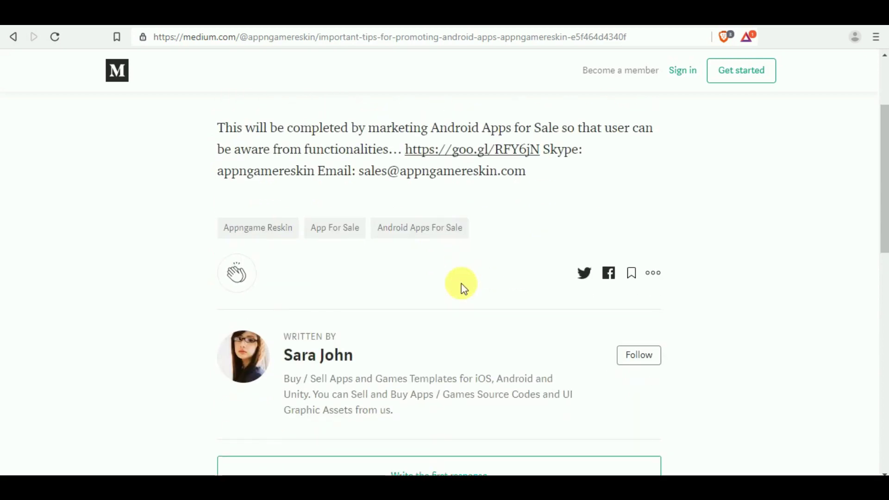
scroll(505, 288, "down", 2)
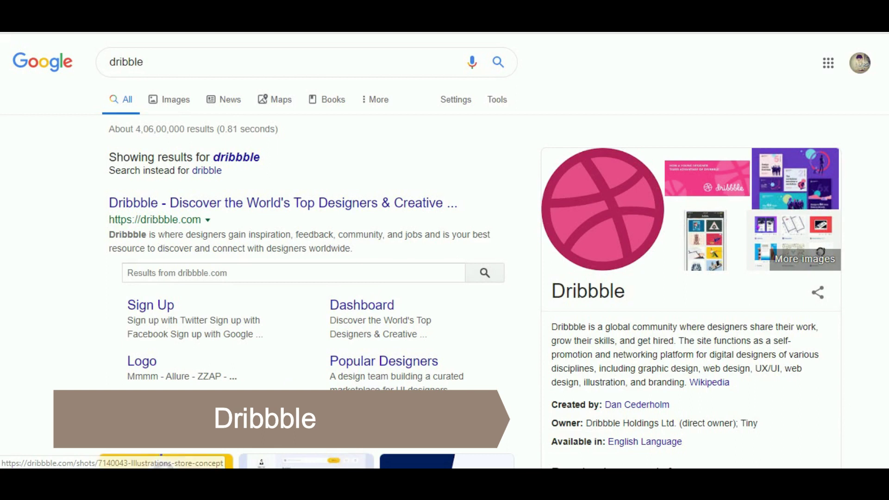
Step: Open the 'Dribbble - Discover the World's Top Designers' result
left_click(316, 202)
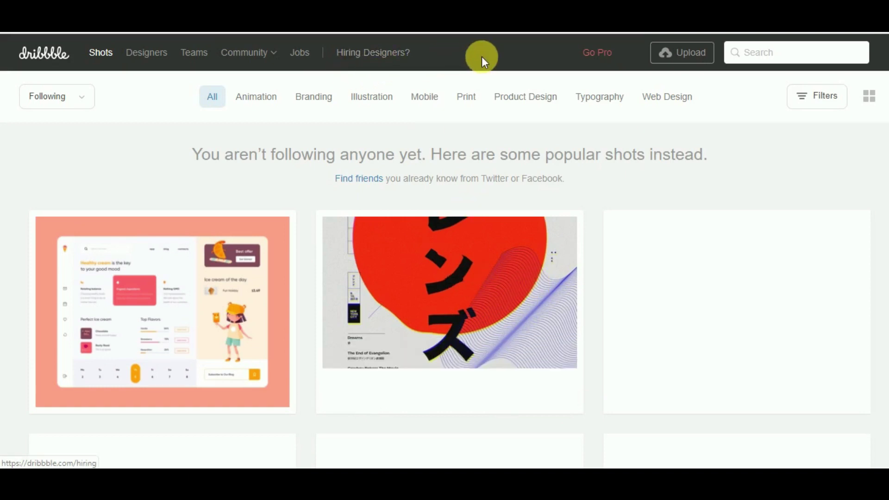
Step: Search Dribbble shots for 'android app designs'
left_click(760, 55)
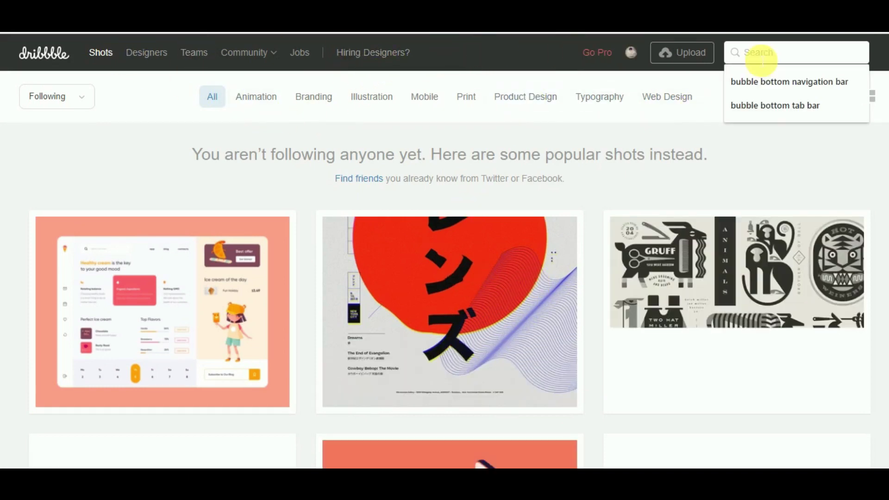
type("android a")
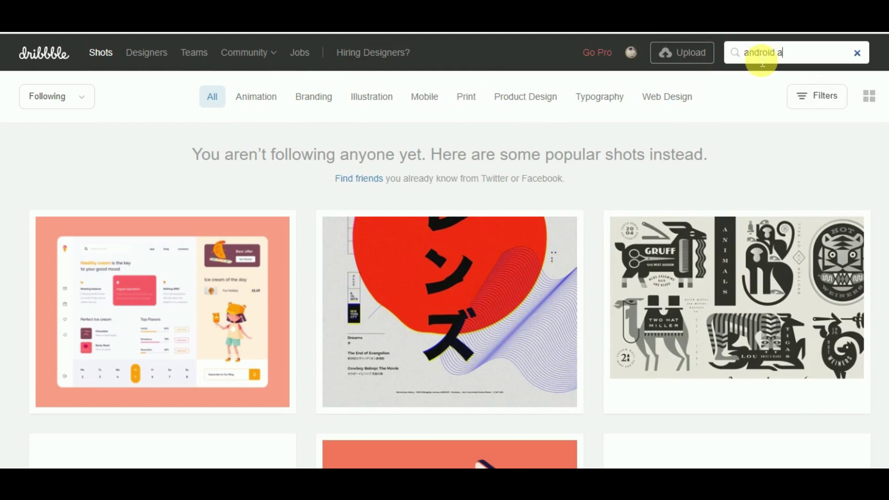
type("pp s")
key("Return")
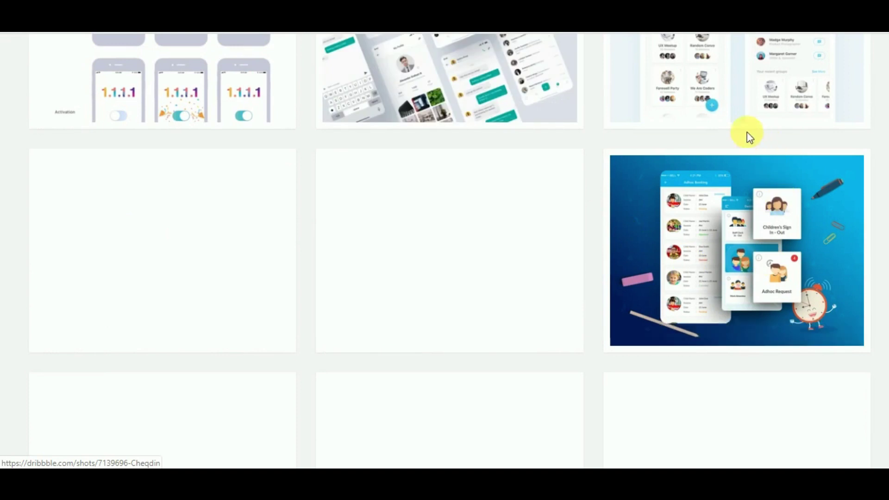
scroll(591, 144, "up", 2)
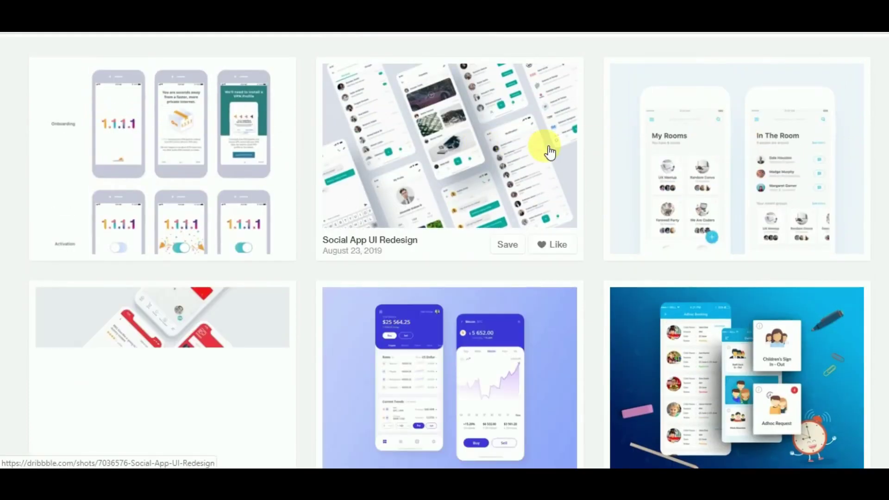
scroll(581, 291, "down", 2)
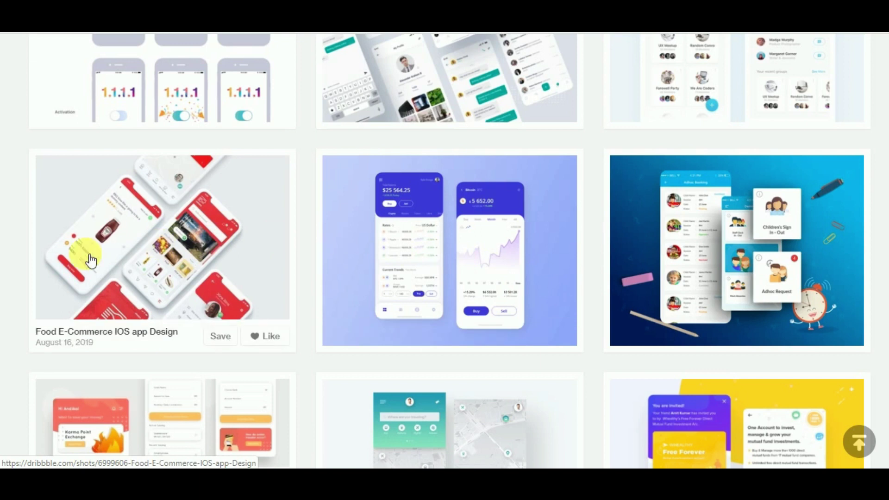
scroll(630, 242, "down", 5)
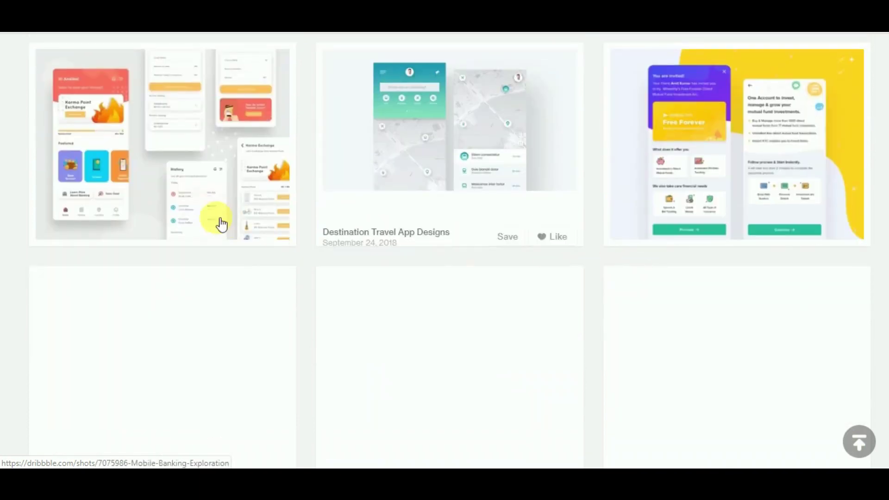
scroll(576, 301, "up", 8)
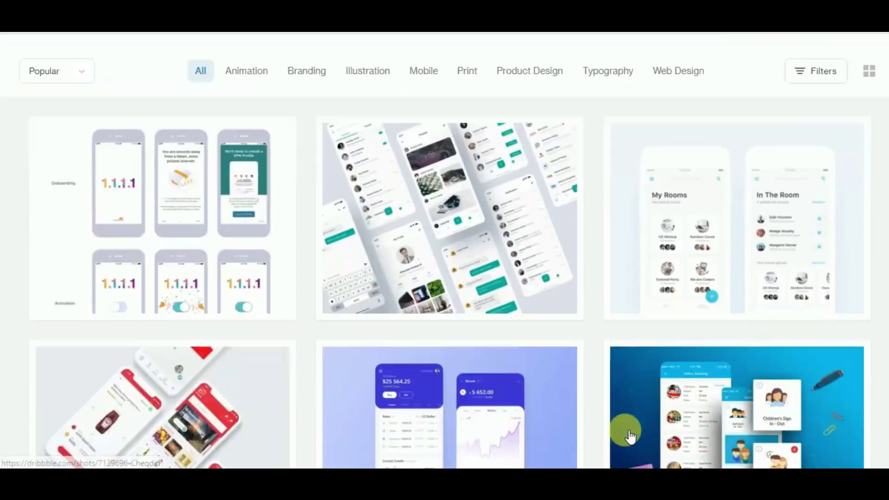
scroll(628, 436, "up", 2)
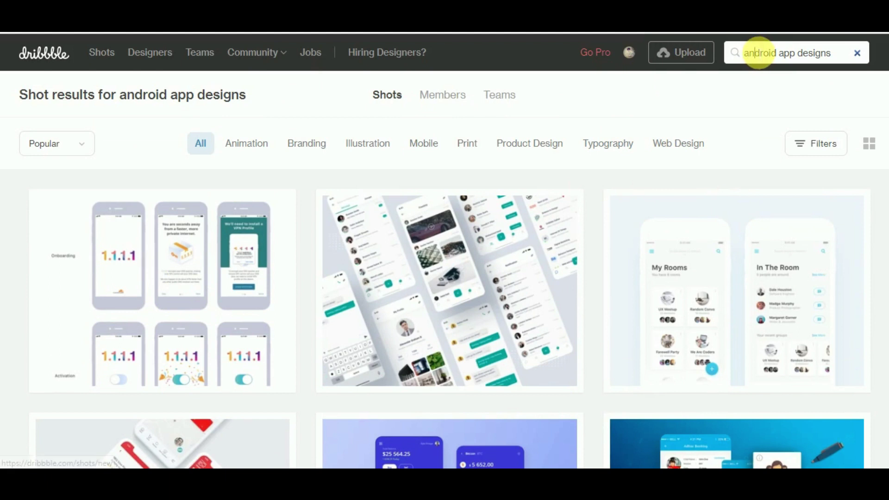
Step: Replace the Dribbble search query with 'dark theme app design'
triple_click(759, 53)
type("dark theme")
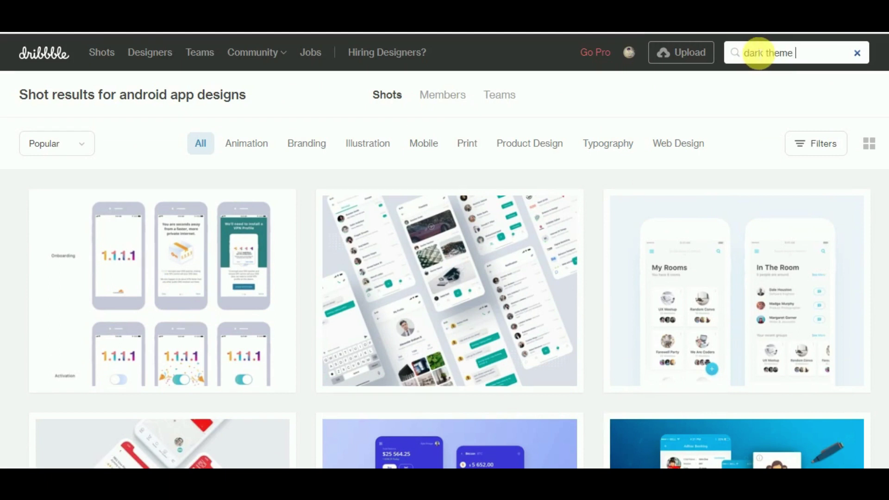
type("app design")
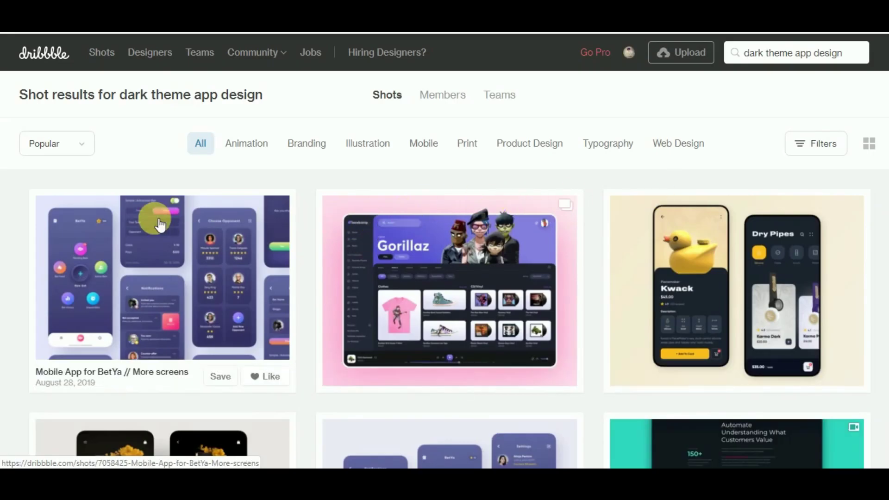
scroll(678, 232, "down", 3)
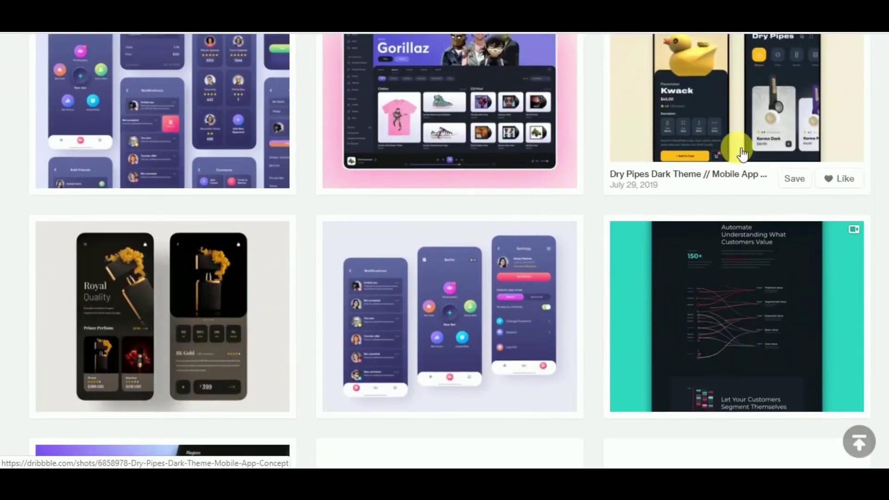
scroll(739, 153, "up", 2)
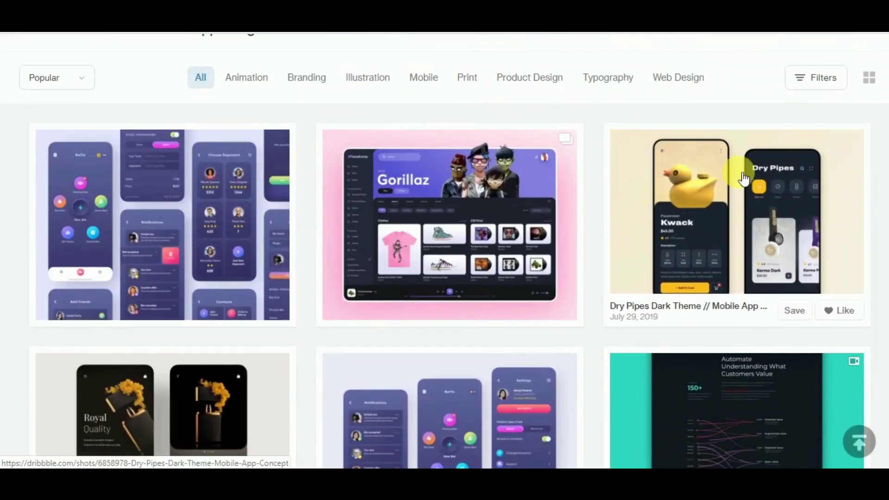
Step: Open the Dry Pipes Dark Theme shot and view its duck and Dry Pipes attachments
left_click(700, 223)
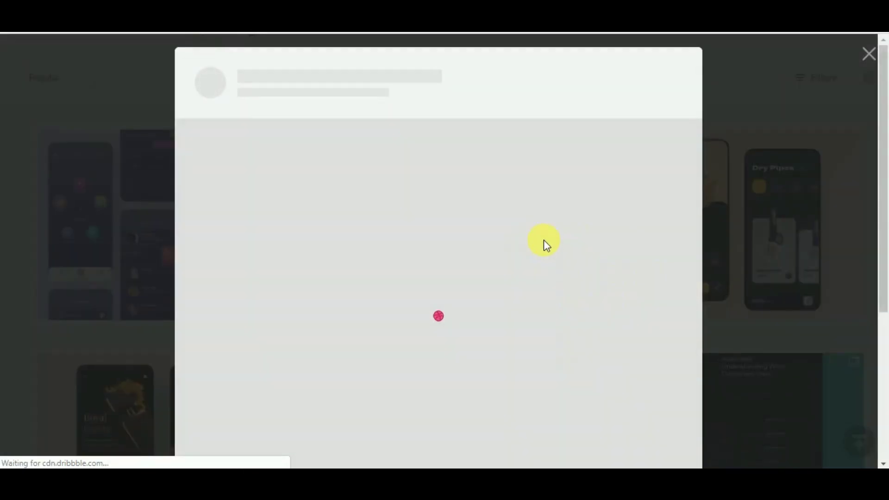
scroll(427, 285, "down", 2)
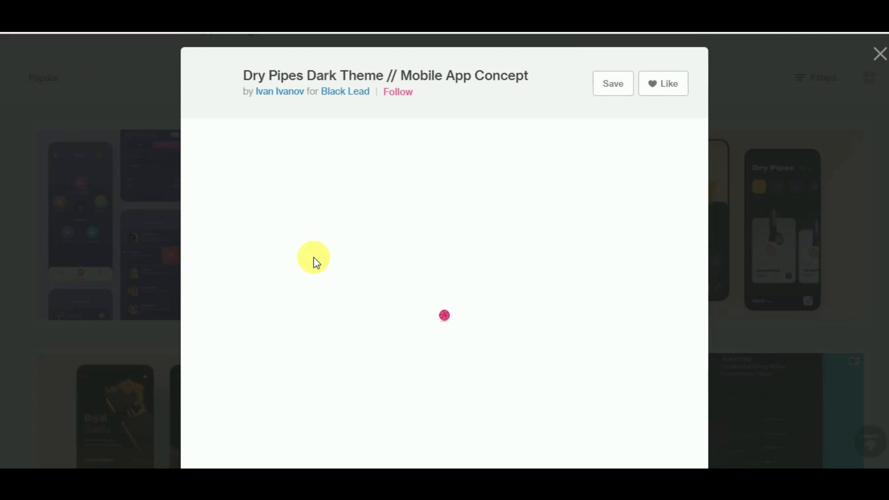
scroll(451, 228, "down", 3)
scroll(451, 228, "down", 2)
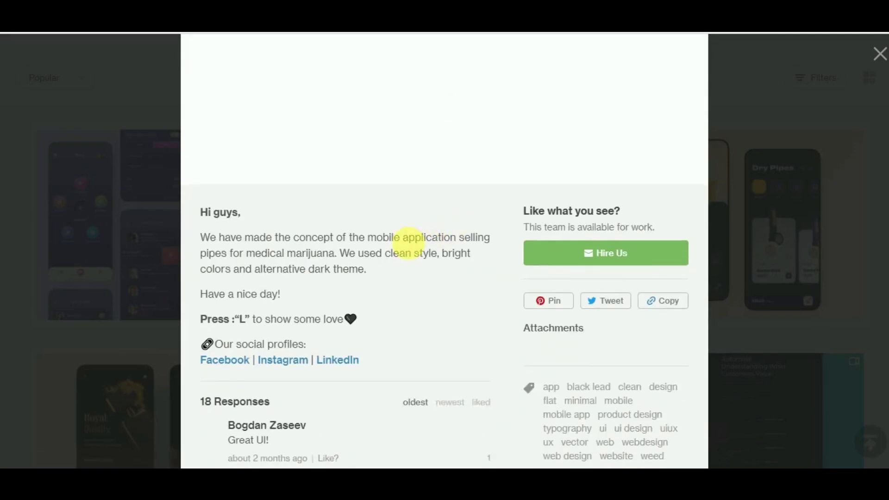
scroll(378, 253, "down", 2)
scroll(278, 223, "down", 4)
scroll(255, 206, "up", 1)
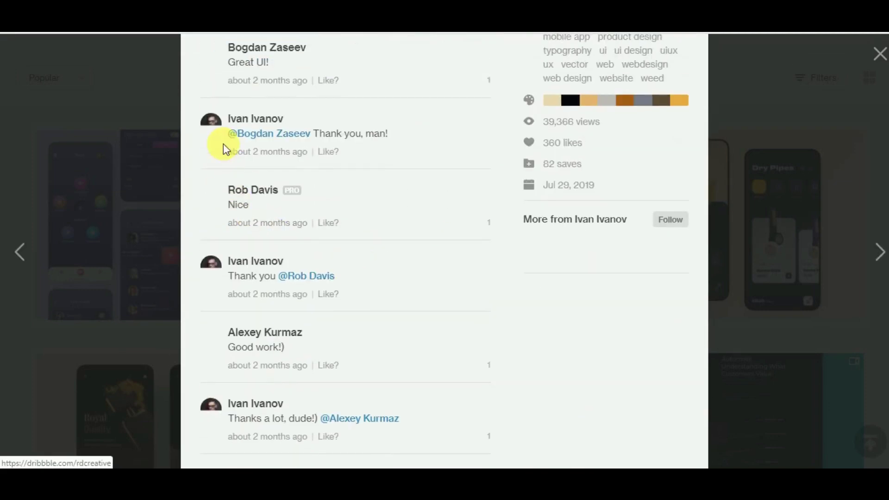
scroll(223, 144, "up", 3)
scroll(290, 233, "down", 5)
scroll(382, 342, "down", 1)
scroll(382, 341, "down", 2)
scroll(383, 340, "up", 6)
scroll(382, 341, "up", 8)
scroll(382, 340, "up", 1)
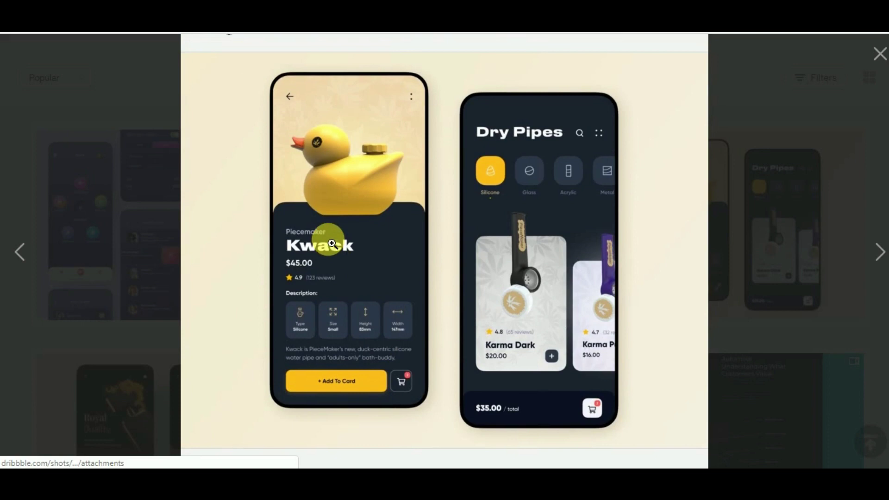
left_click(428, 234)
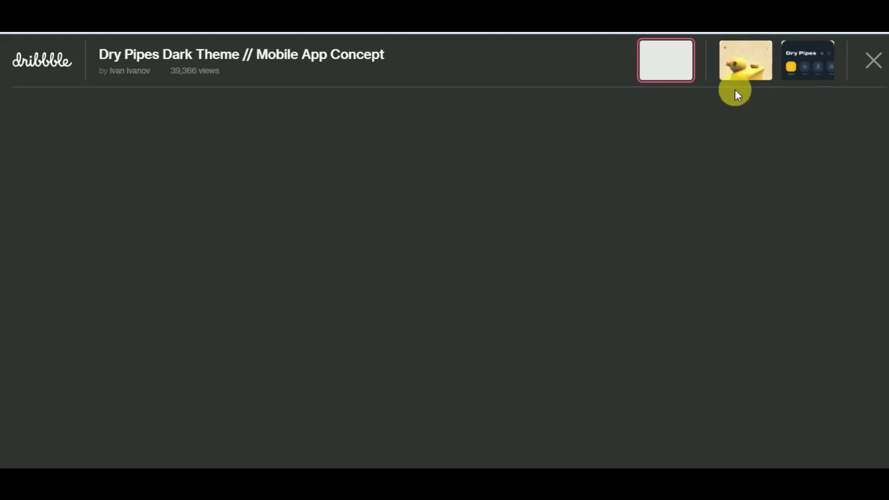
left_click(740, 67)
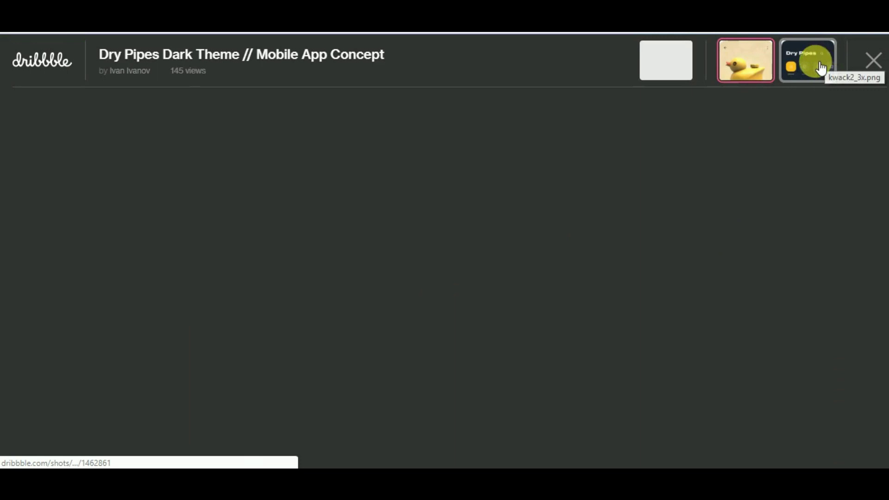
left_click(821, 66)
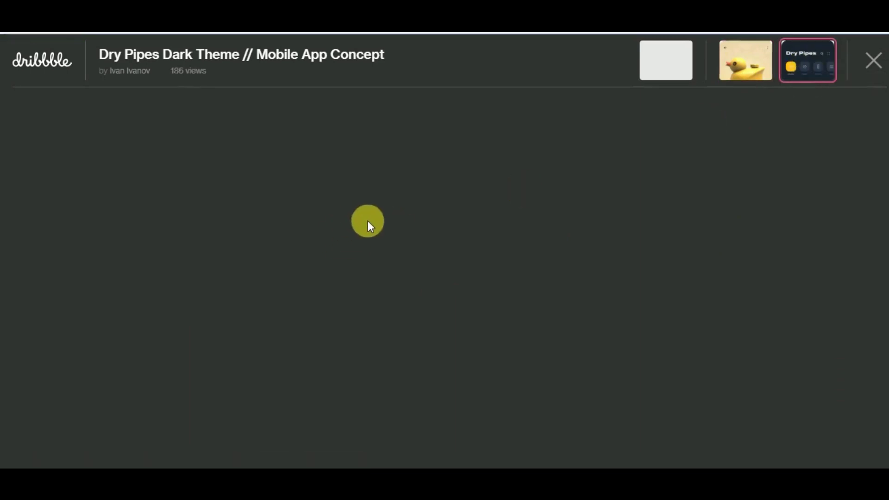
key("Left")
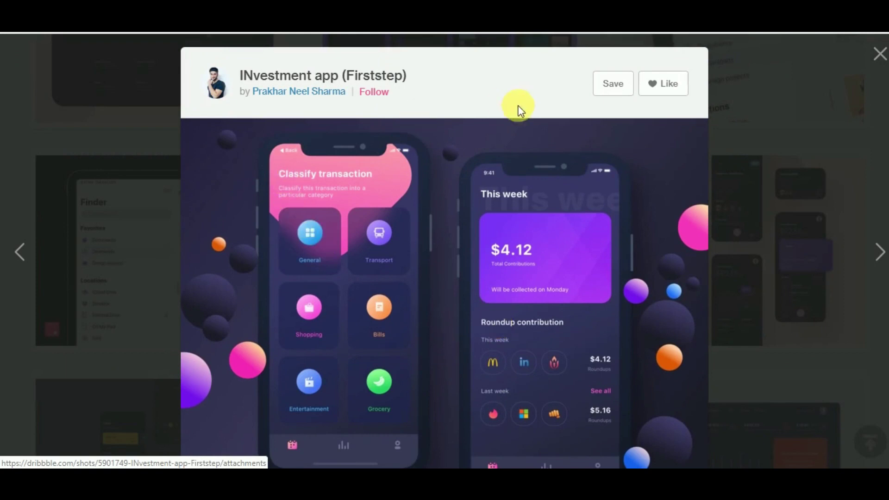
scroll(463, 224, "down", 1)
scroll(462, 226, "down", 4)
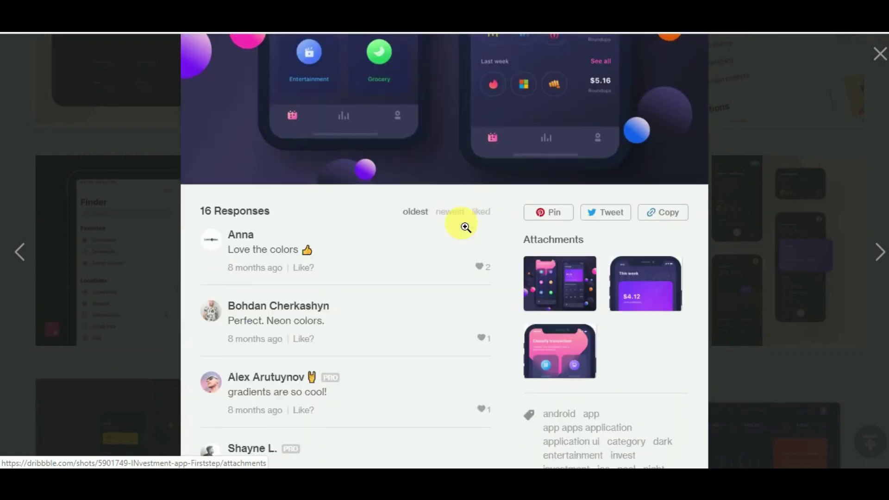
scroll(463, 226, "up", 4)
scroll(417, 230, "up", 1)
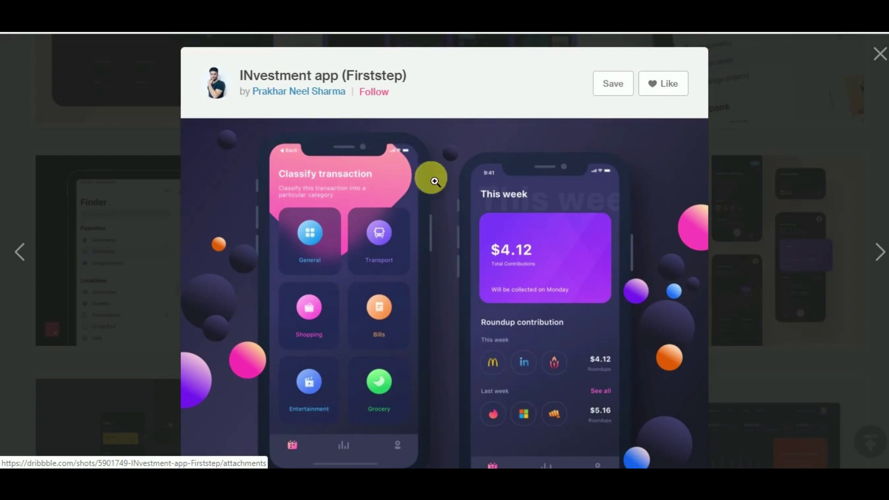
scroll(435, 202, "down", 1)
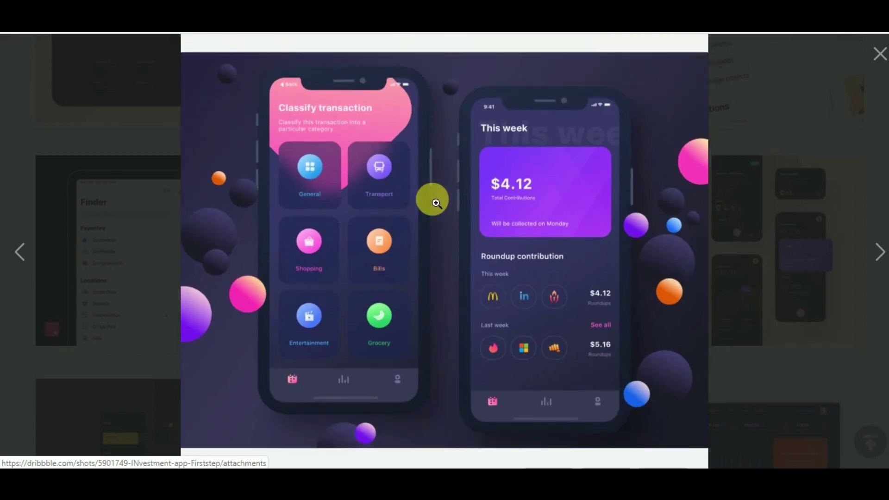
scroll(434, 202, "down", 2)
scroll(433, 201, "down", 1)
scroll(433, 216, "down", 4)
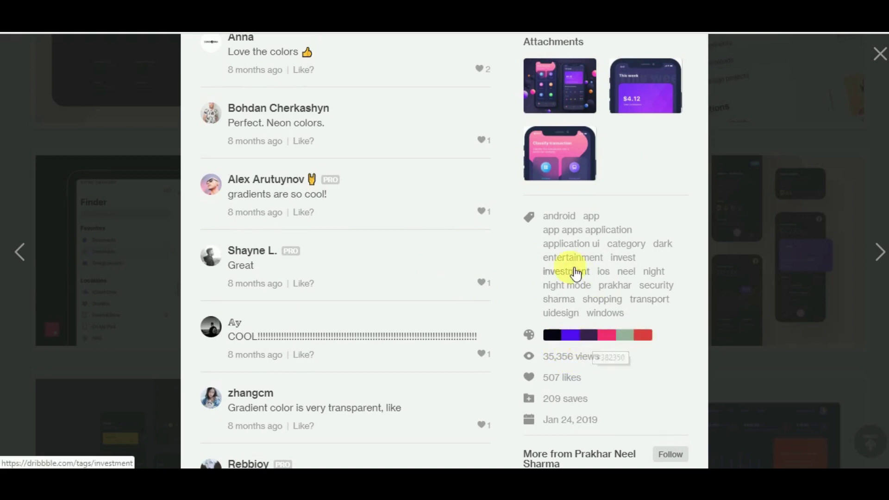
scroll(529, 264, "up", 7)
scroll(618, 330, "down", 7)
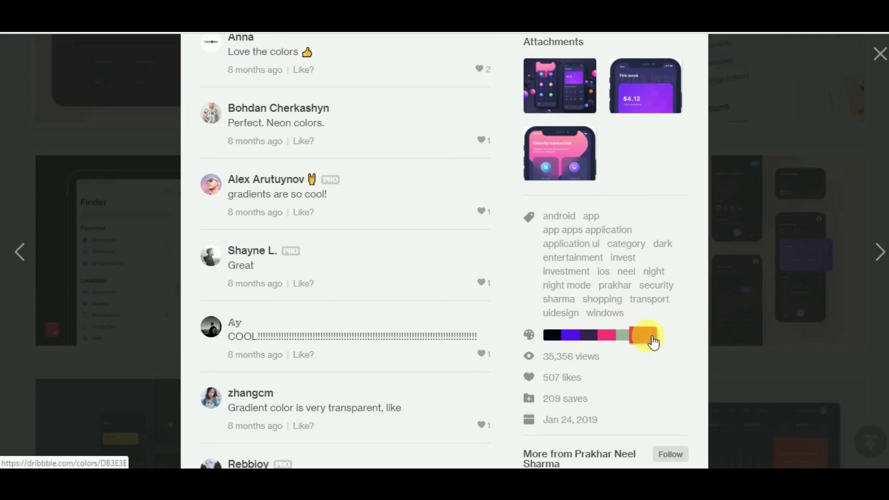
mouse_move(556, 335)
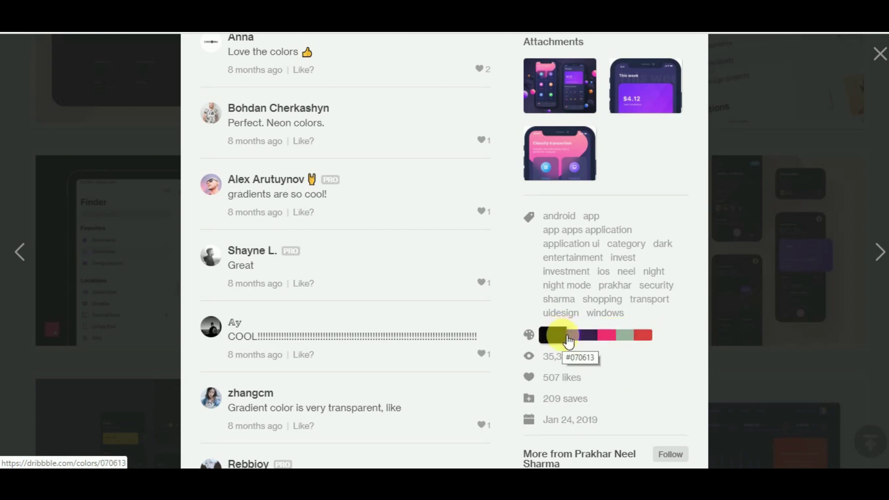
scroll(556, 333, "up", 8)
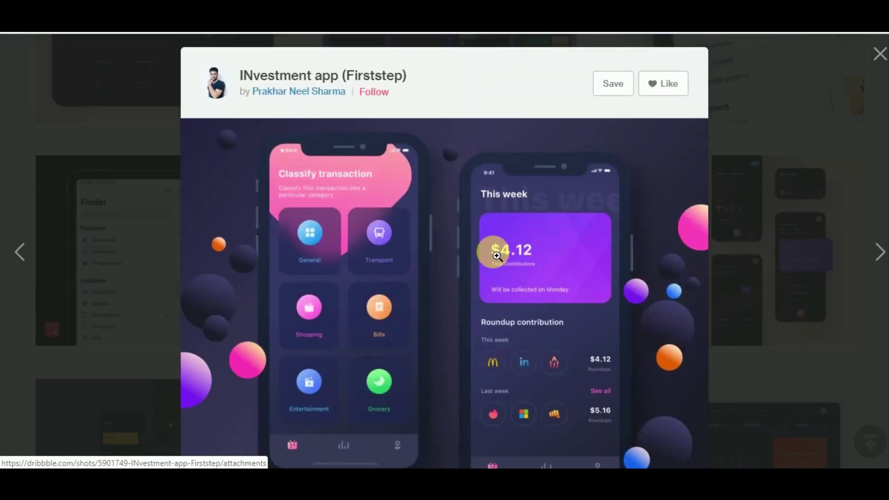
scroll(497, 255, "down", 1)
scroll(497, 256, "down", 4)
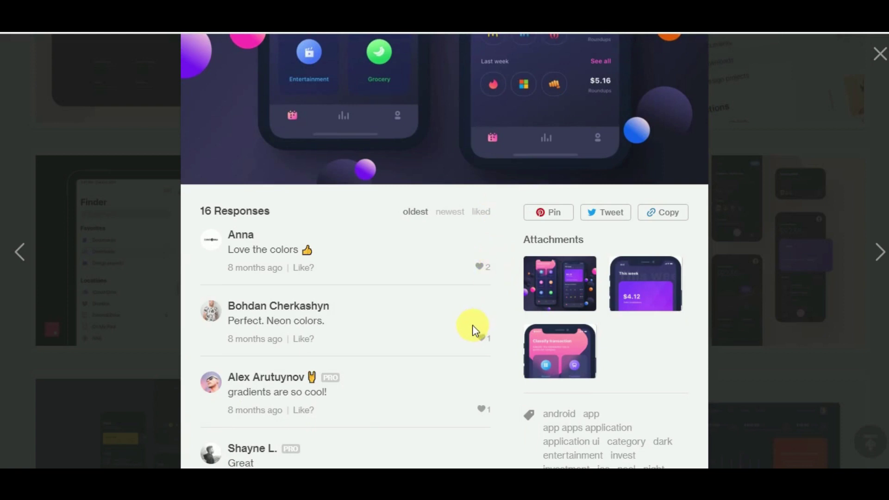
scroll(453, 400, "down", 1)
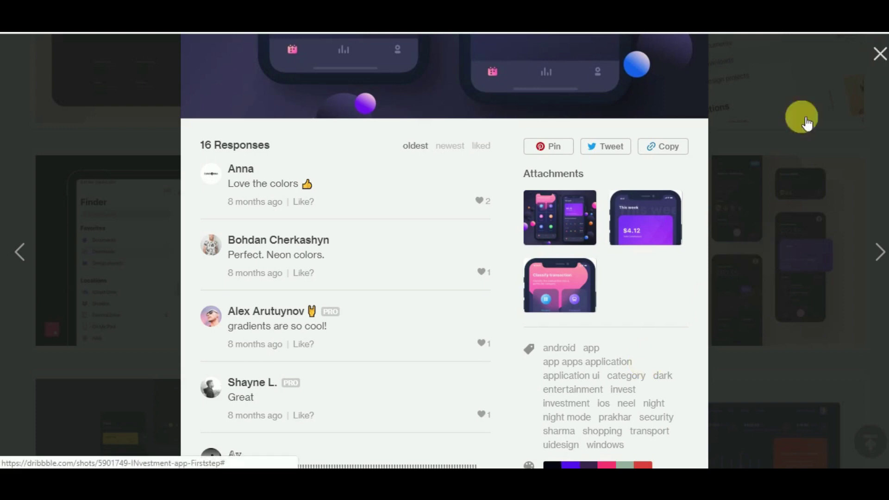
Step: Close the investment app shot and search Dribbble for 'e commerse app'
left_click(768, 132)
scroll(679, 206, "down", 10)
scroll(664, 228, "up", 2)
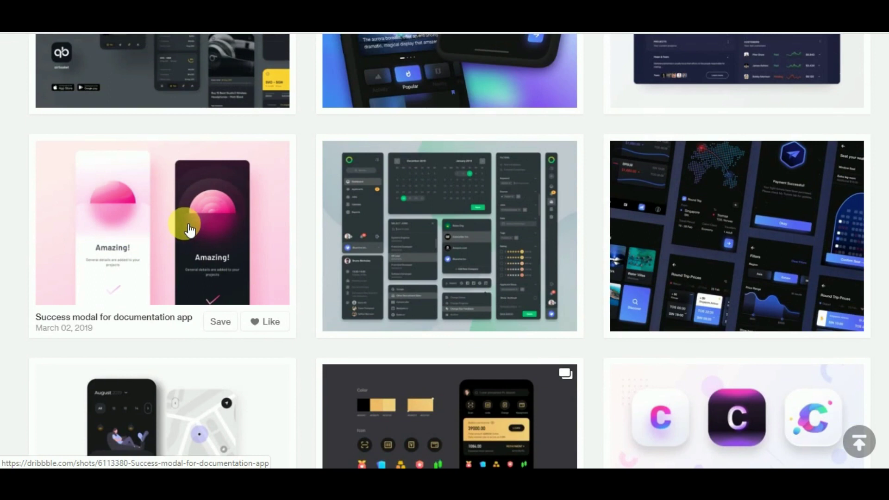
scroll(196, 231, "down", 1)
scroll(451, 236, "down", 3)
scroll(483, 238, "down", 4)
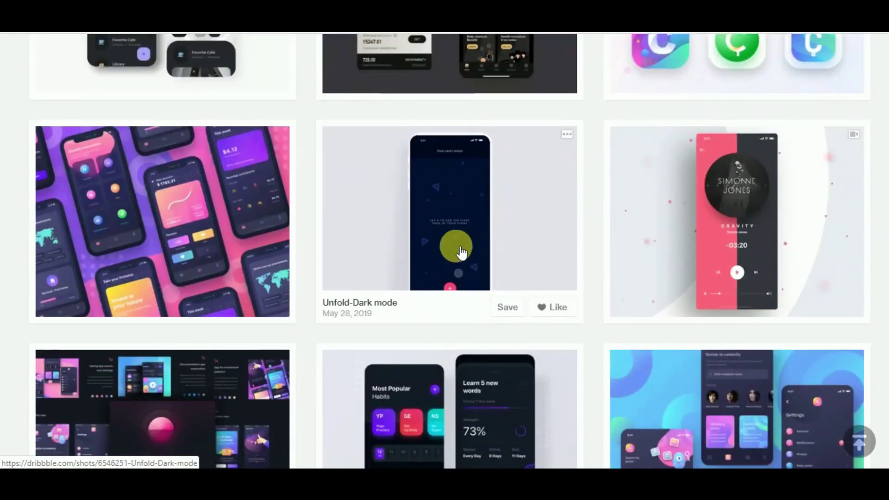
scroll(421, 256, "down", 3)
scroll(357, 295, "down", 5)
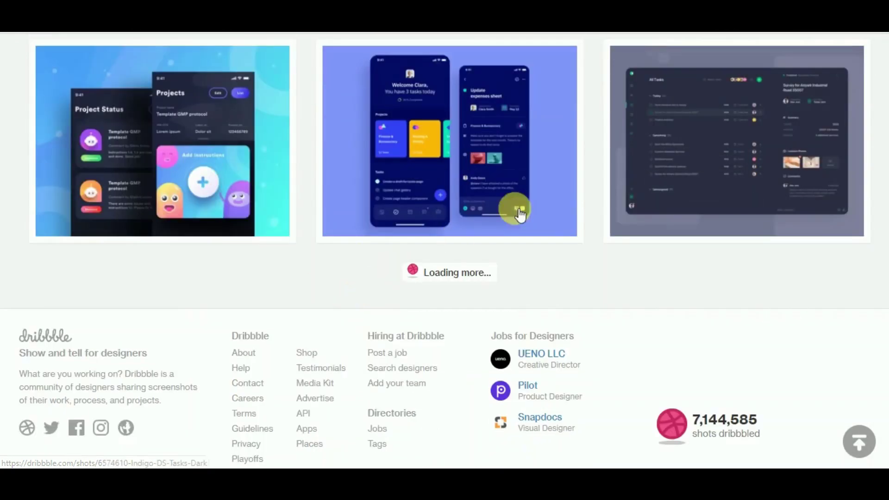
scroll(625, 187, "up", 1)
scroll(695, 180, "up", 5)
scroll(691, 179, "up", 5)
scroll(691, 179, "up", 5)
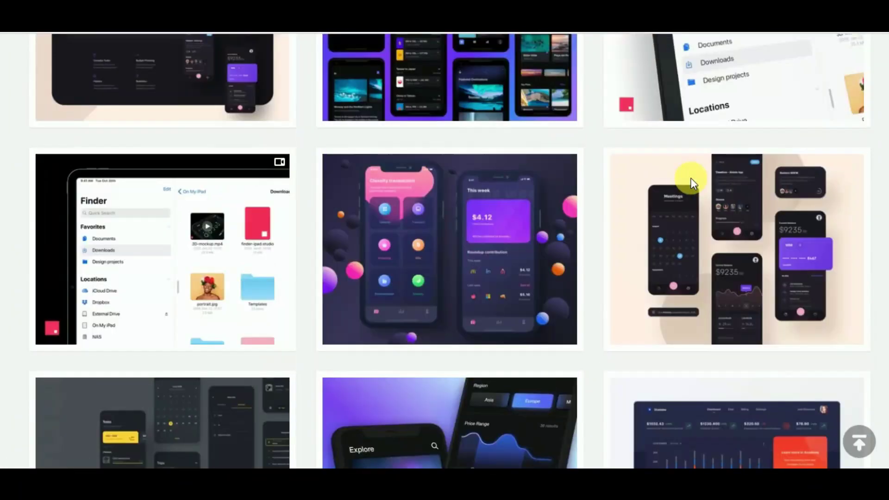
scroll(689, 182, "up", 5)
triple_click(764, 54)
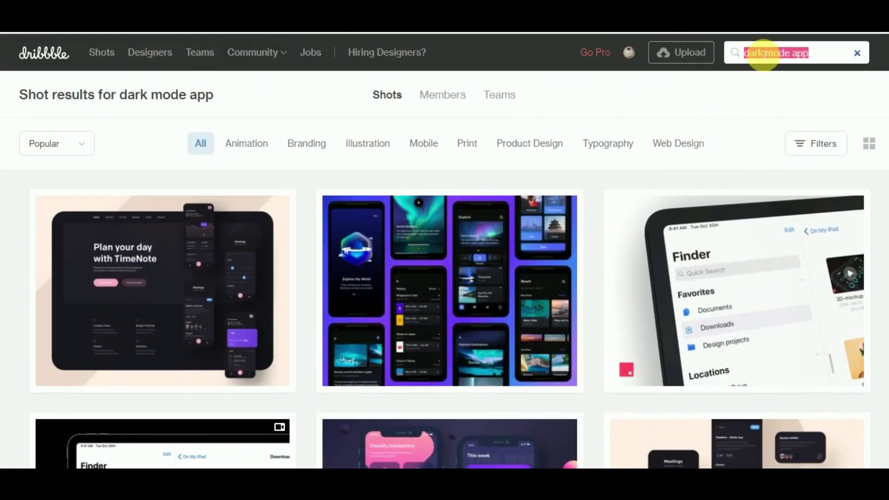
type("e commer")
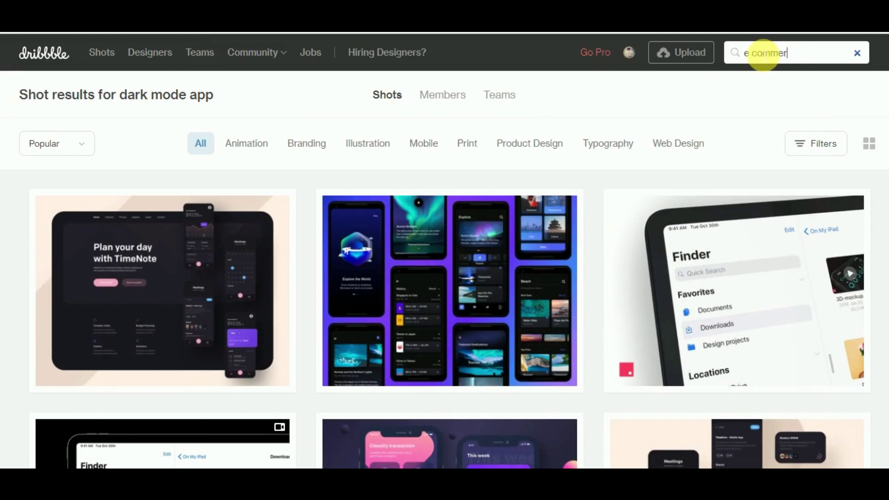
type("se app")
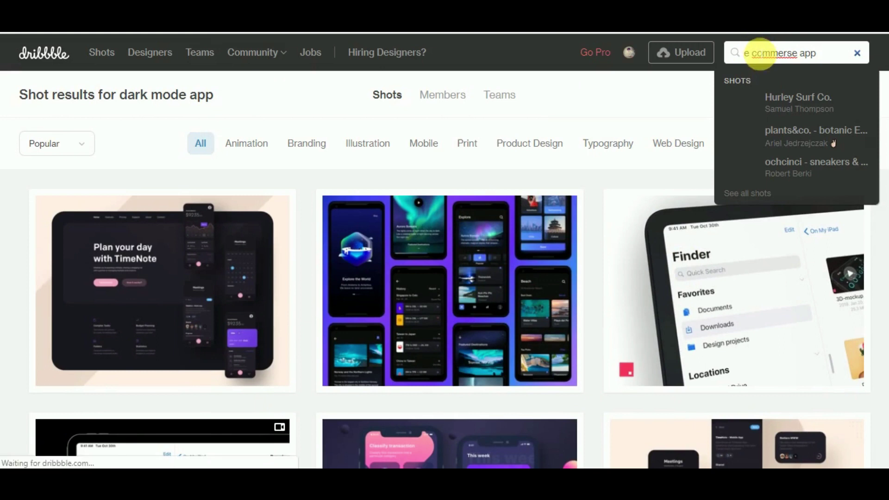
key("Return")
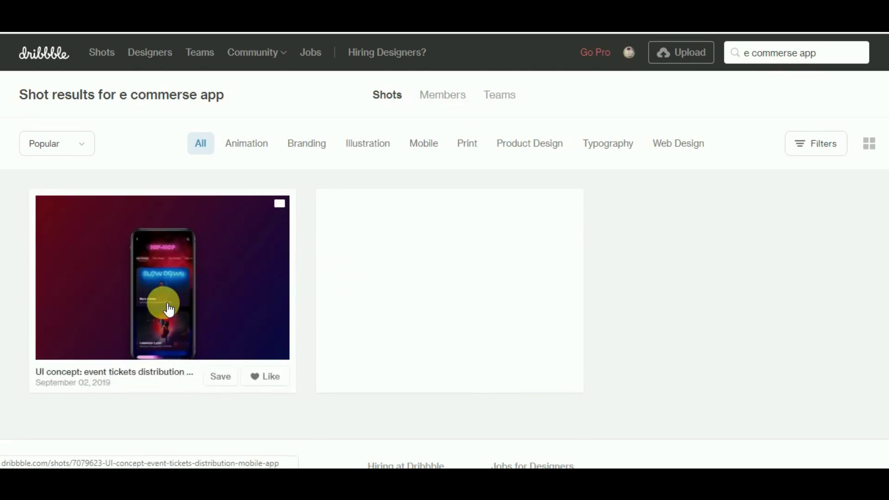
mouse_move(435, 280)
scroll(455, 278, "down", 2)
scroll(238, 278, "down", 3)
scroll(255, 264, "up", 1)
scroll(451, 187, "up", 2)
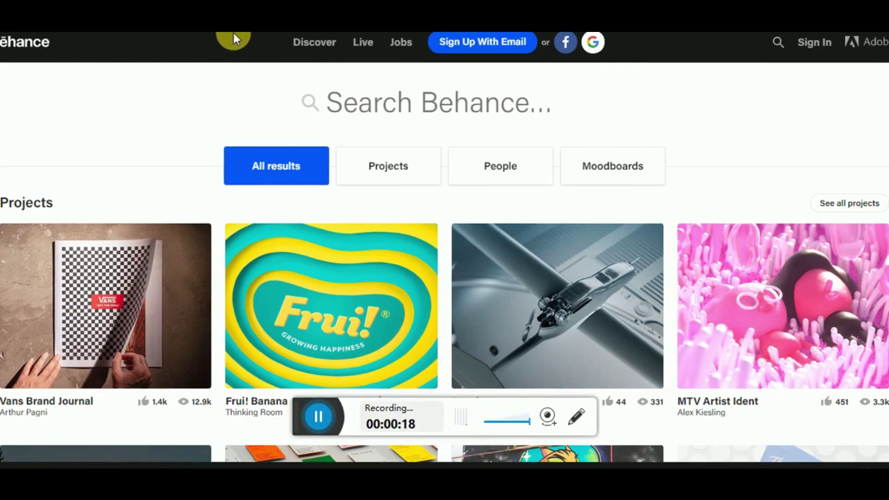
scroll(232, 42, "down", 1)
scroll(209, 193, "down", 3)
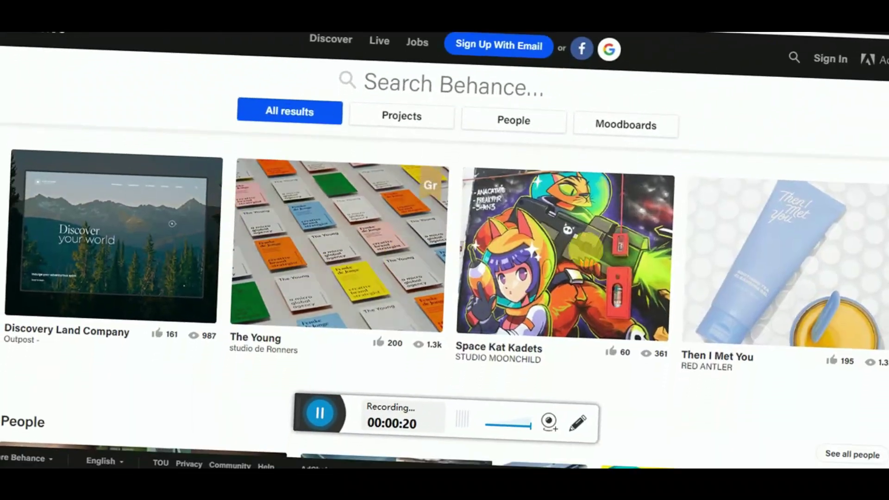
scroll(591, 253, "down", 2)
scroll(621, 294, "down", 2)
scroll(613, 308, "down", 2)
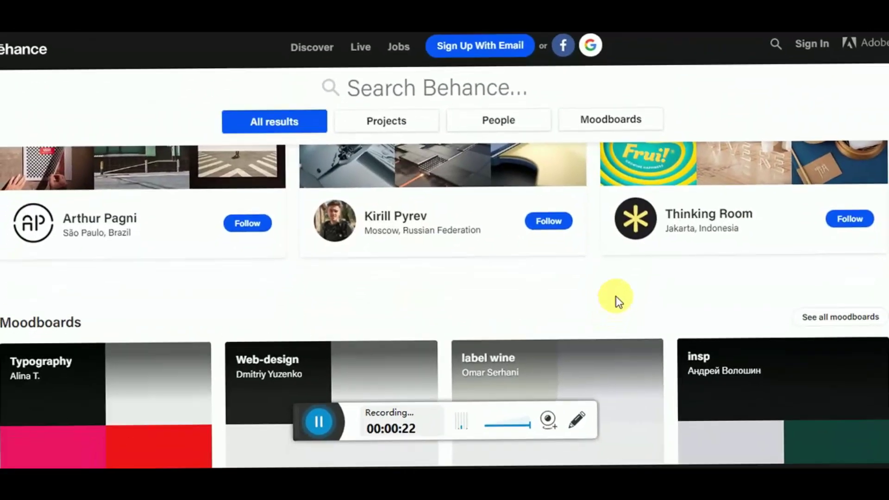
scroll(608, 325, "up", 2)
scroll(620, 315, "up", 4)
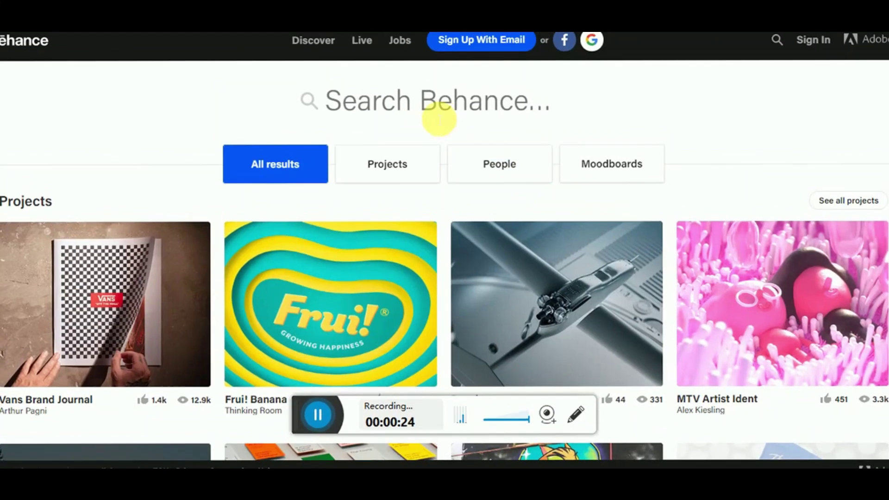
Step: Search Behance for 'quiz app design' and filter the results to Projects, showing LuckyQuiz and Babbel
left_click(437, 117)
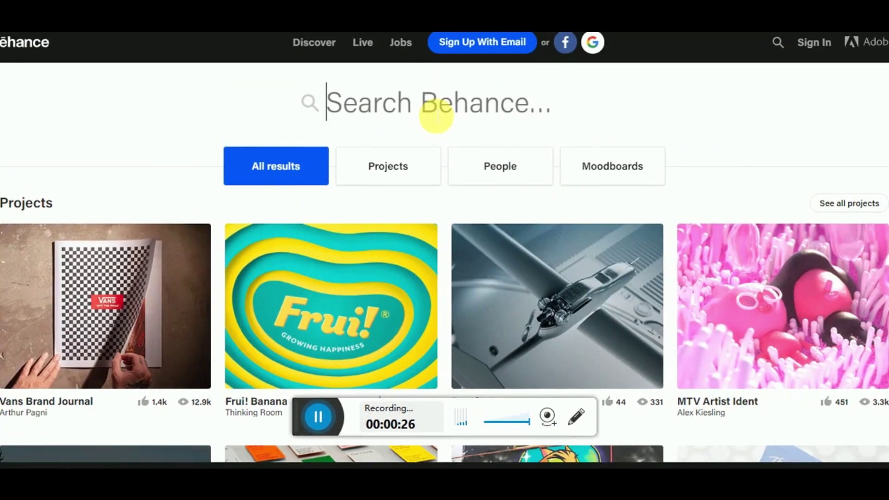
type("qui")
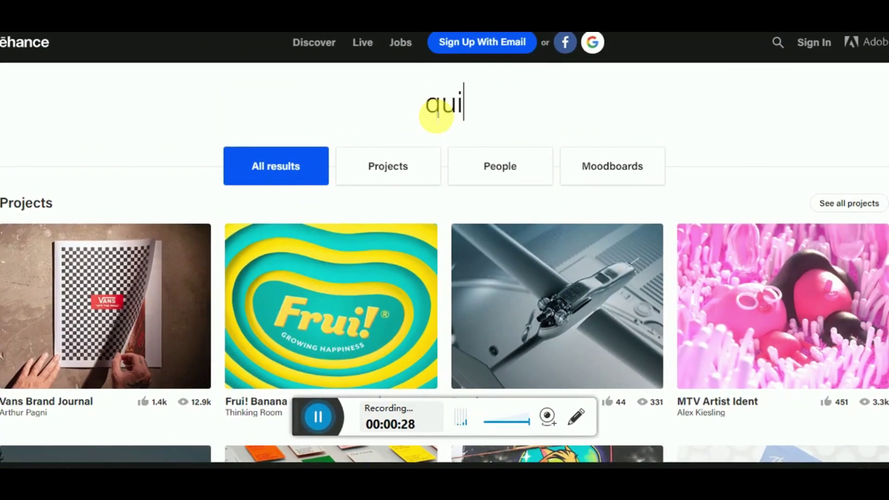
type("z app design")
key("Return")
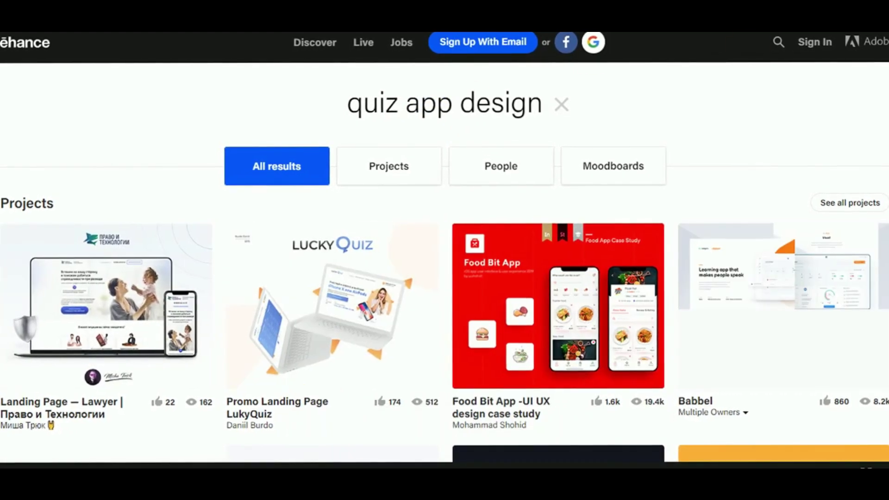
scroll(533, 312, "down", 1)
scroll(627, 273, "down", 3)
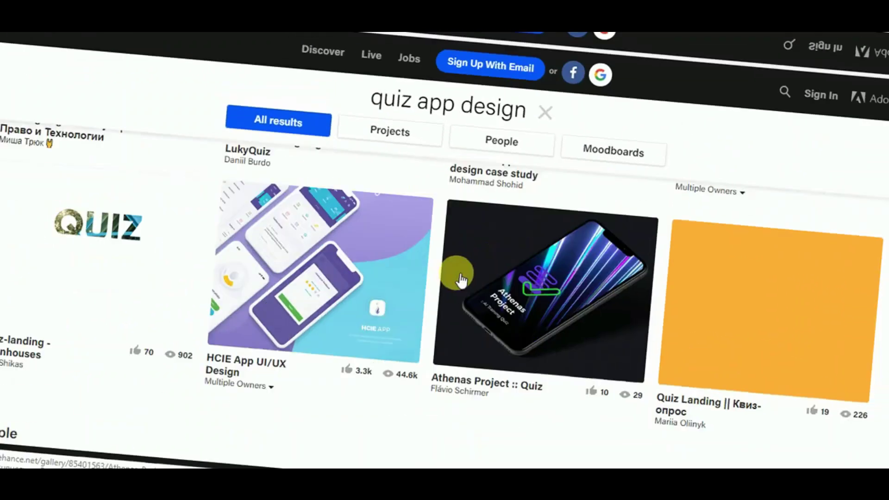
scroll(628, 273, "down", 2)
scroll(491, 352, "up", 5)
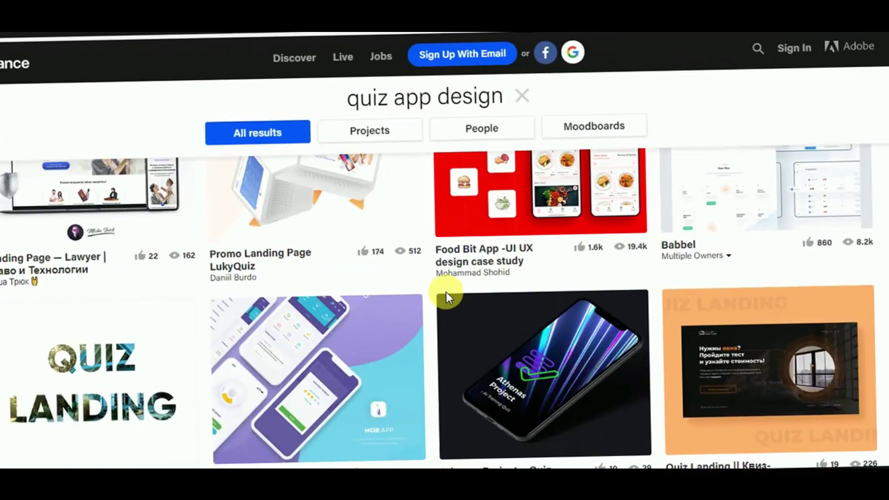
scroll(449, 298, "up", 2)
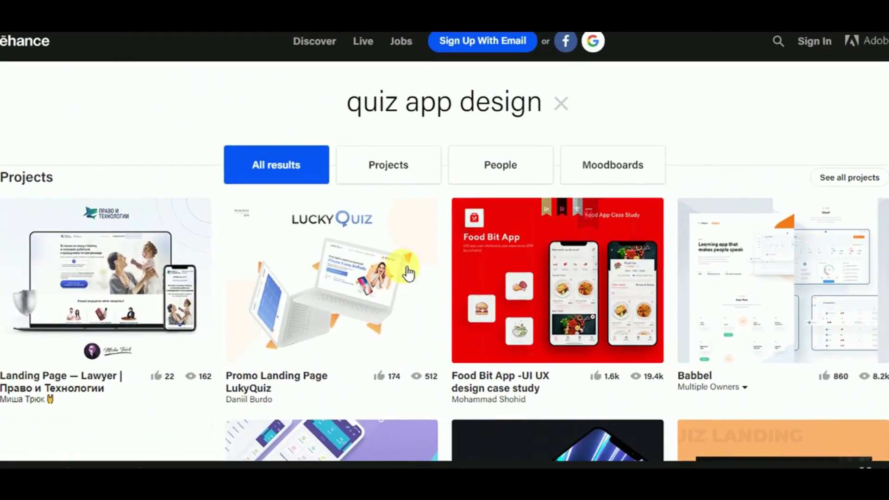
left_click(376, 174)
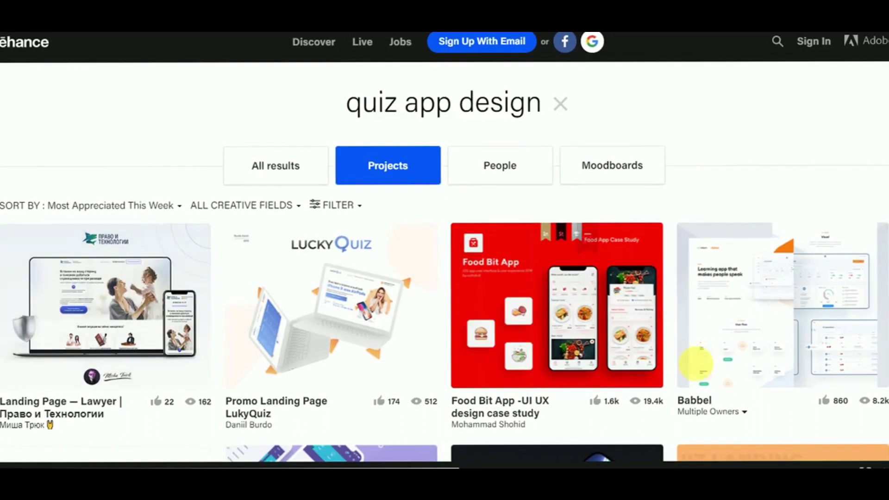
scroll(360, 289, "down", 3)
scroll(360, 288, "down", 3)
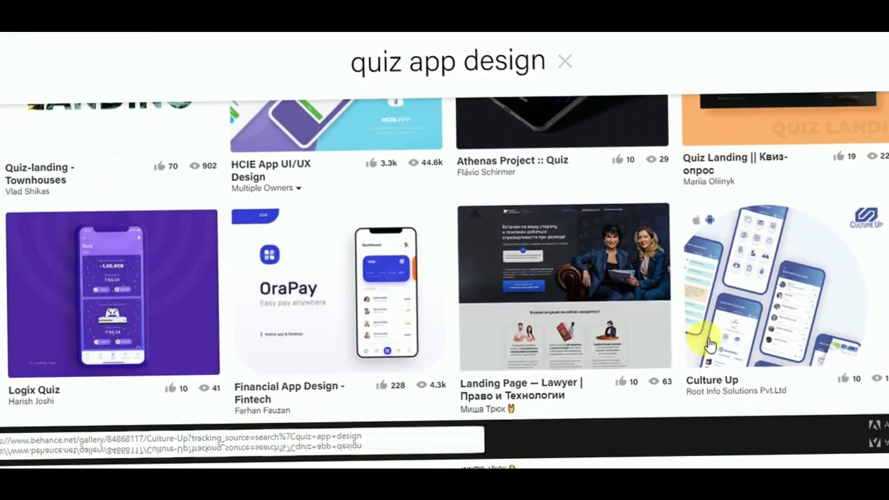
scroll(665, 357, "down", 3)
scroll(476, 353, "down", 2)
scroll(718, 259, "down", 2)
scroll(406, 253, "down", 3)
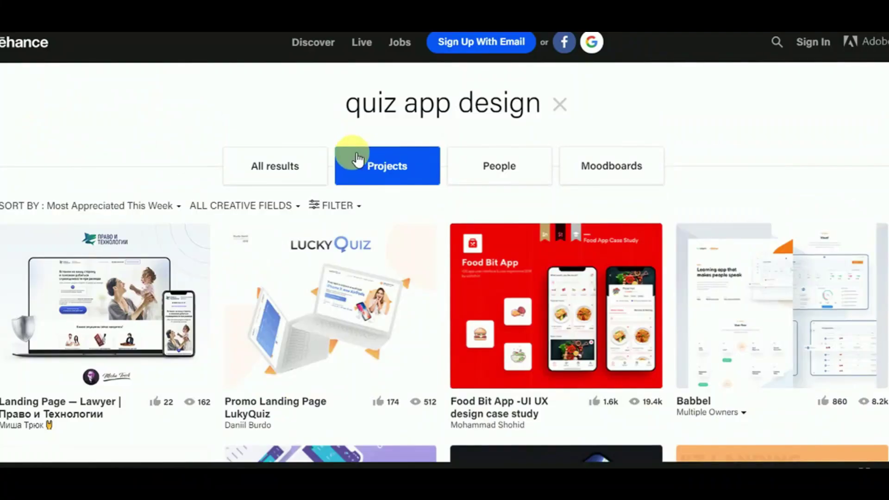
left_click(304, 167)
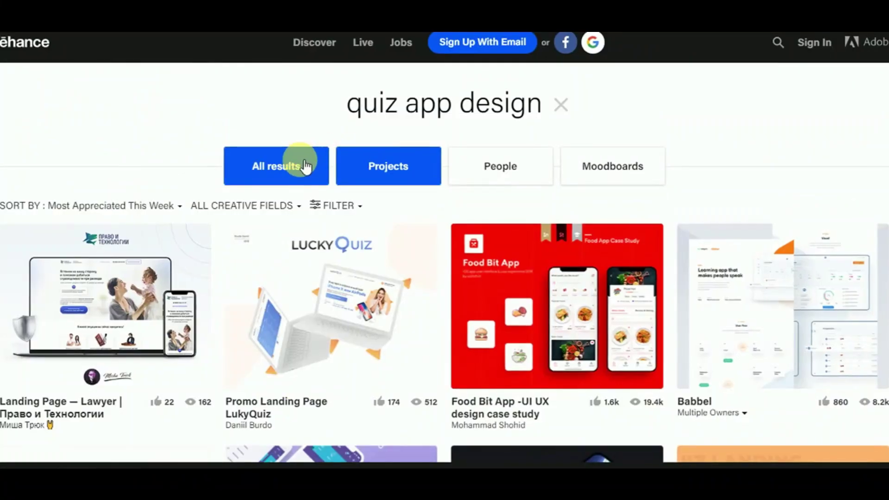
left_click(499, 179)
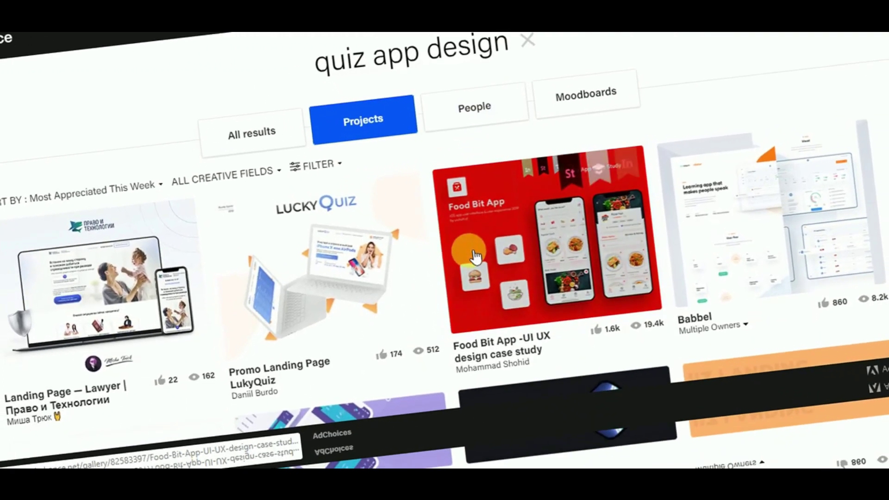
scroll(493, 292, "down", 5)
scroll(473, 334, "down", 5)
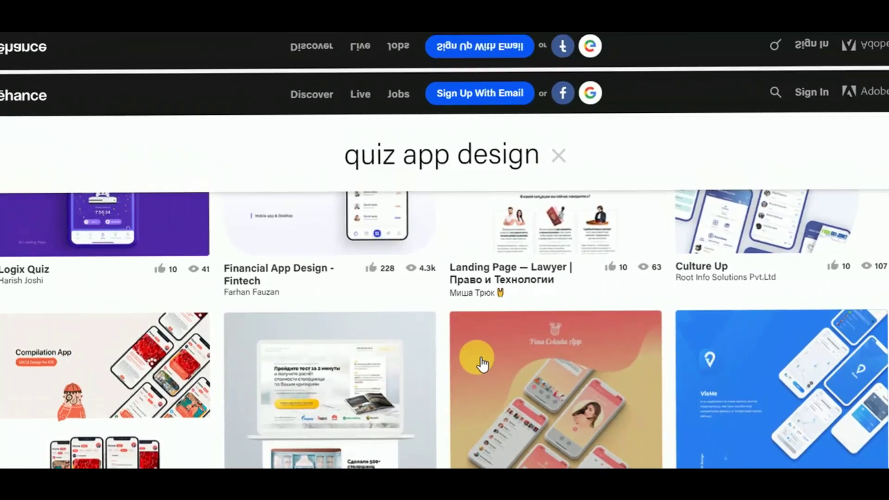
scroll(473, 333, "down", 5)
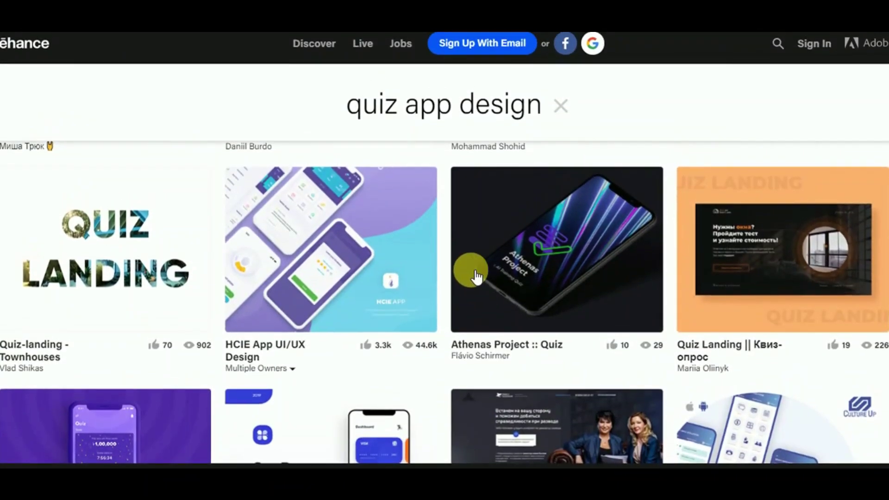
scroll(463, 271, "up", 5)
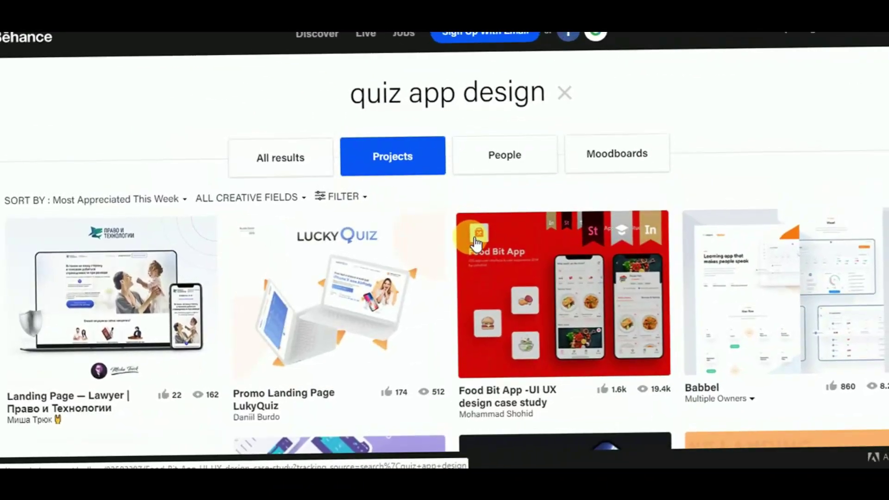